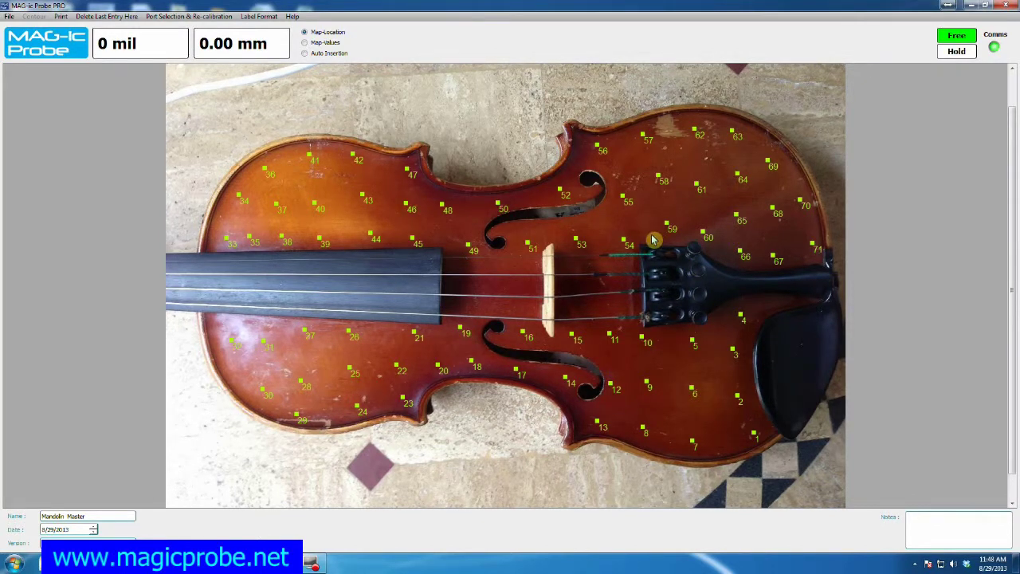
Step: Clear all the old measurement points from the violin map while keeping the image
{"action": "left_click", "coordinate": [9, 17]}
{"action": "left_click", "coordinate": [23, 28]}
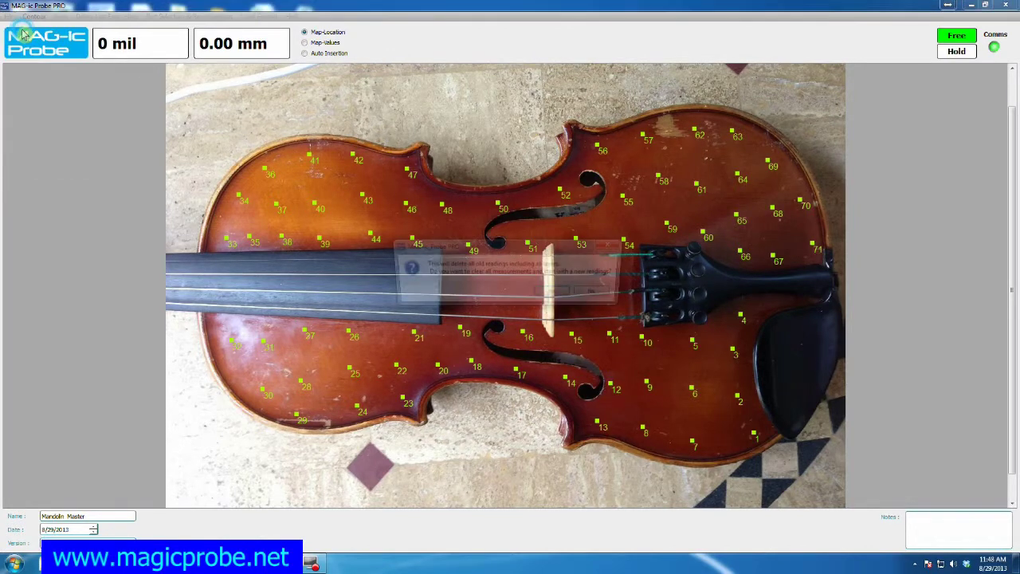
{"action": "left_click", "coordinate": [556, 295]}
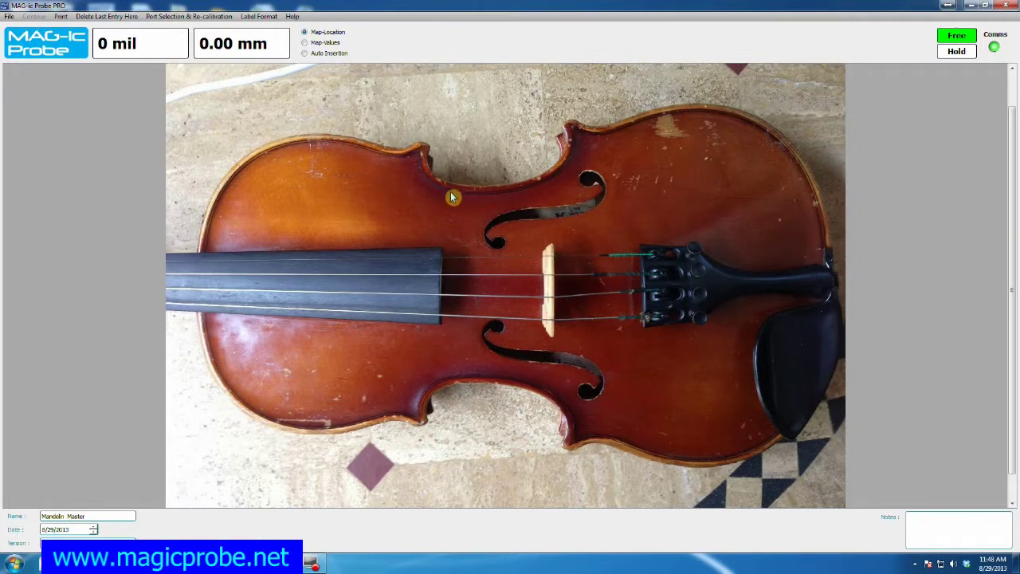
Step: Mark eight measurement locations across the violin's lower bout, four on each side of the tailpiece
{"action": "left_click", "coordinate": [731, 412]}
{"action": "left_click", "coordinate": [730, 340]}
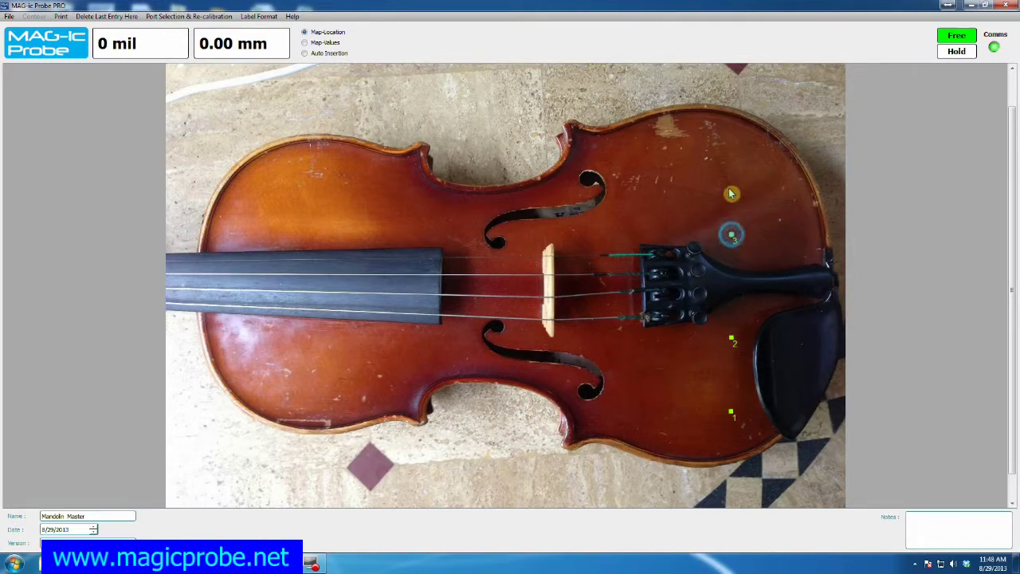
{"action": "left_click", "coordinate": [731, 236]}
{"action": "left_click", "coordinate": [728, 154]}
{"action": "left_click", "coordinate": [662, 147]}
{"action": "left_click", "coordinate": [661, 225]}
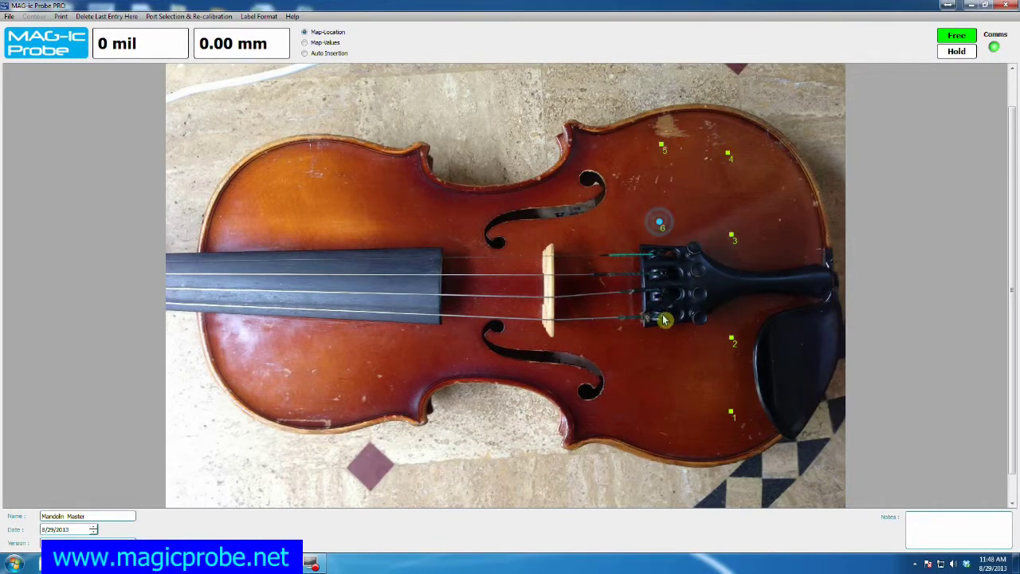
{"action": "left_click", "coordinate": [656, 346]}
{"action": "left_click", "coordinate": [651, 412]}
Step: Mark ten more measurement locations, two at the waist and eight across the upper bout on both sides of the fingerboard
{"action": "left_click", "coordinate": [464, 357]}
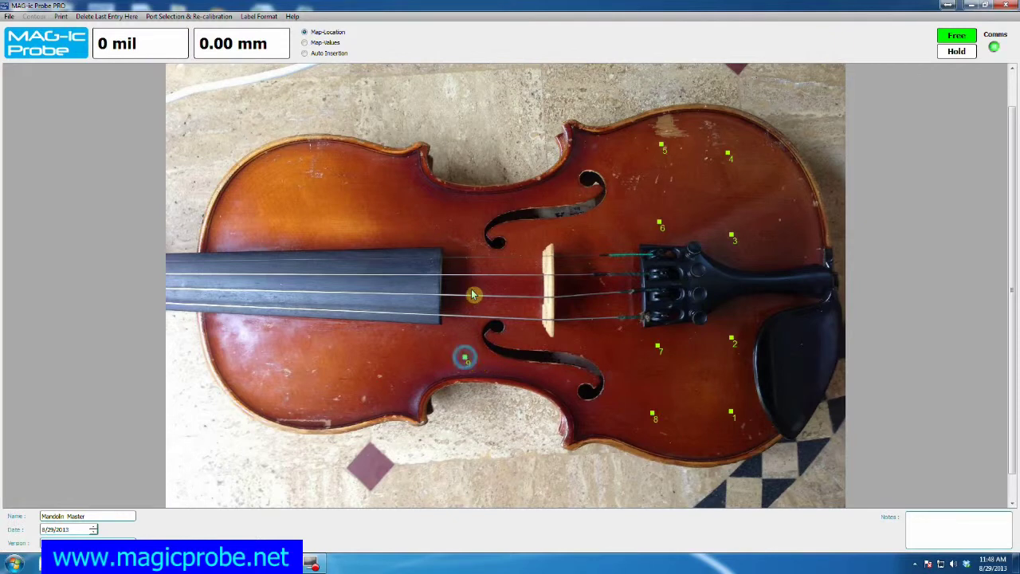
{"action": "left_click", "coordinate": [470, 237]}
{"action": "left_click", "coordinate": [378, 180]}
{"action": "left_click", "coordinate": [360, 228]}
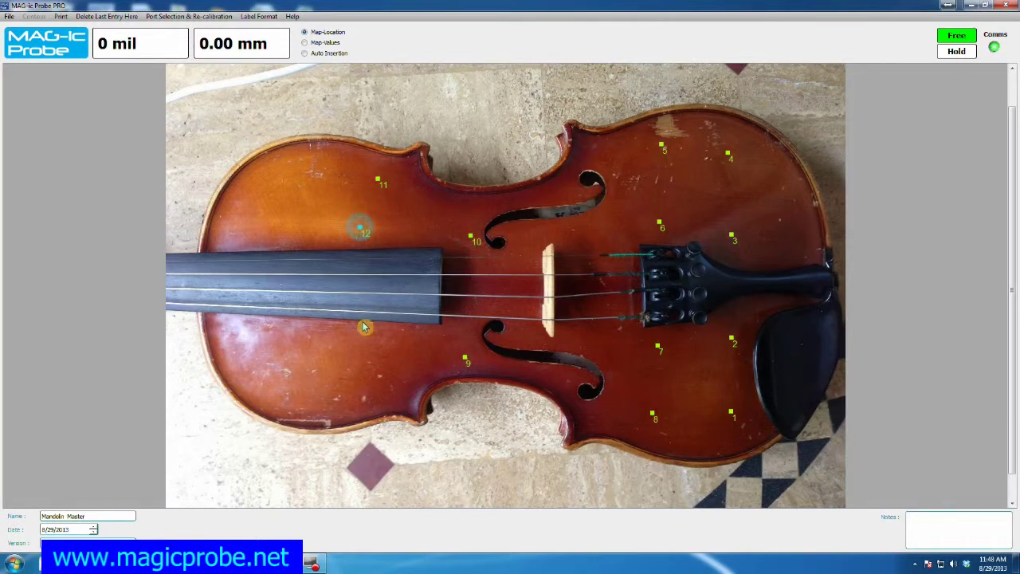
{"action": "left_click", "coordinate": [362, 354]}
{"action": "left_click", "coordinate": [351, 396]}
{"action": "left_click", "coordinate": [260, 378]}
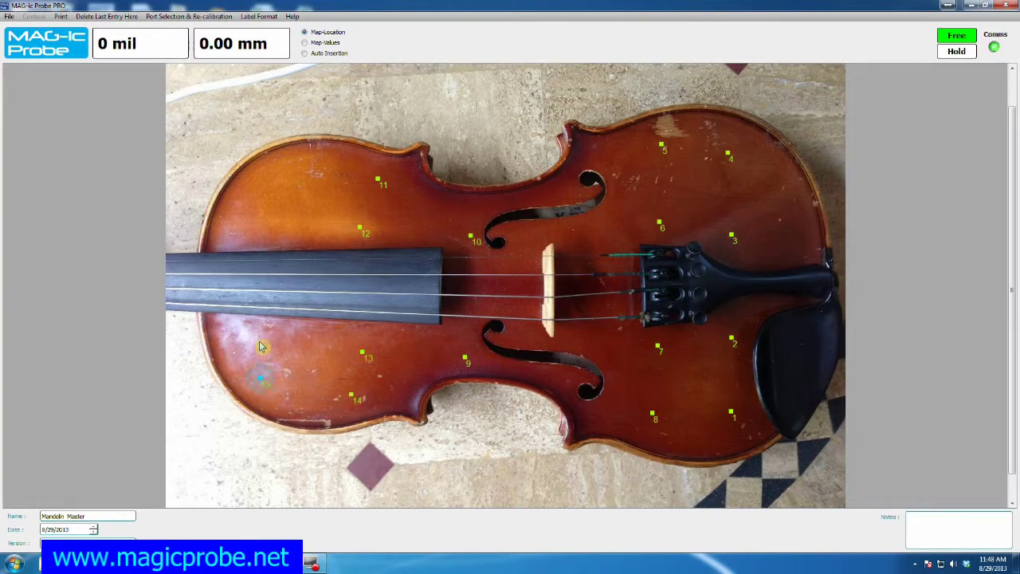
{"action": "left_click", "coordinate": [259, 340]}
{"action": "left_click", "coordinate": [270, 229]}
{"action": "left_click", "coordinate": [294, 164]}
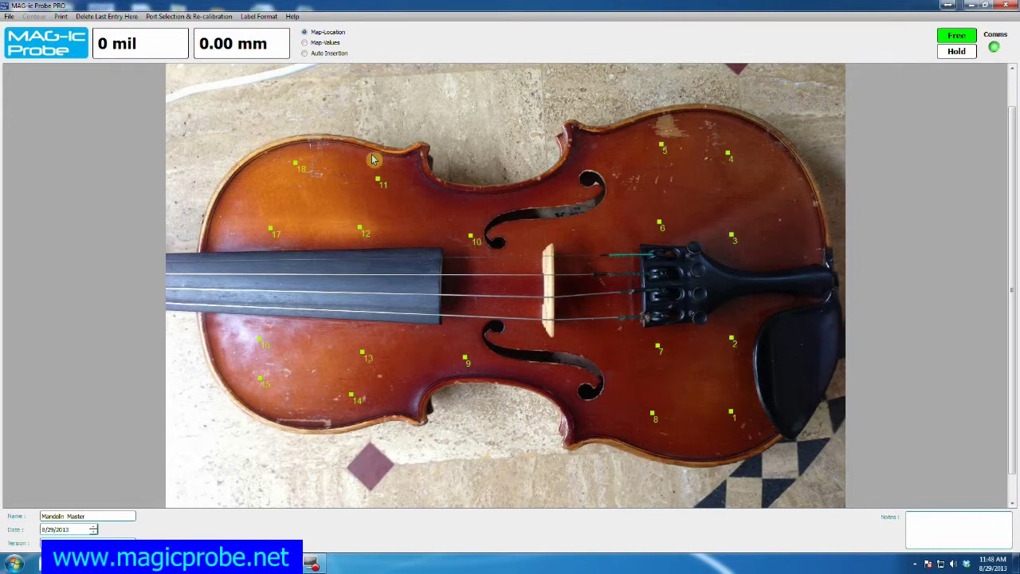
Step: Start defining layers and make global value 1, set to 3.8, the active layer
{"action": "left_click", "coordinate": [8, 17]}
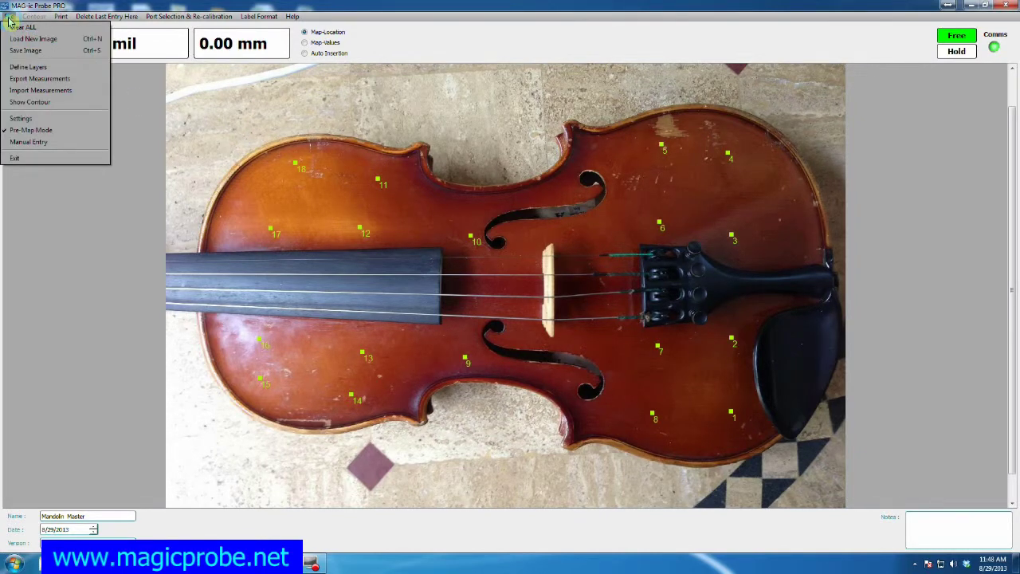
{"action": "left_click", "coordinate": [45, 70]}
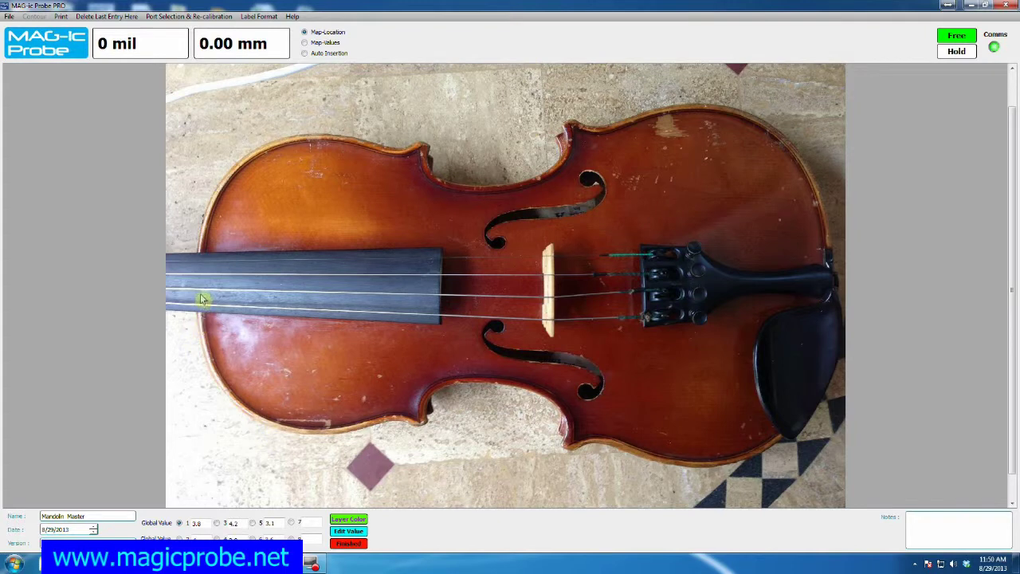
{"action": "left_click", "coordinate": [198, 258]}
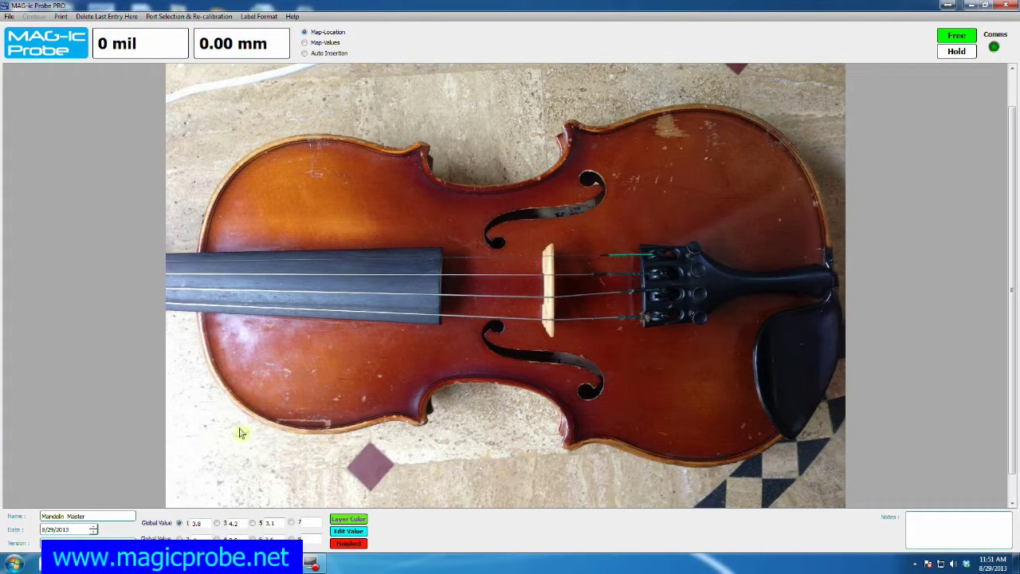
{"action": "double_click", "coordinate": [196, 523]}
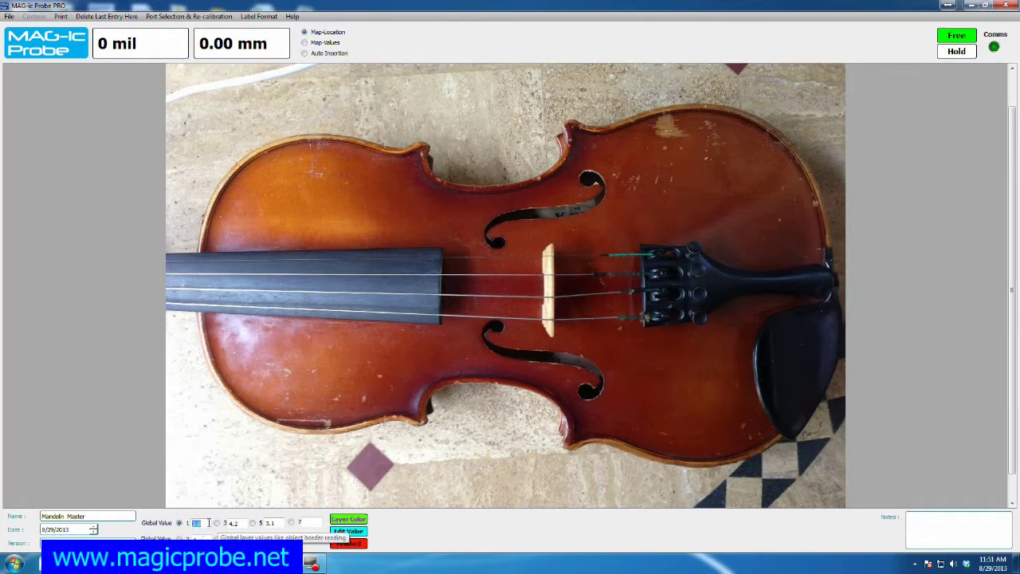
{"action": "left_click", "coordinate": [179, 523]}
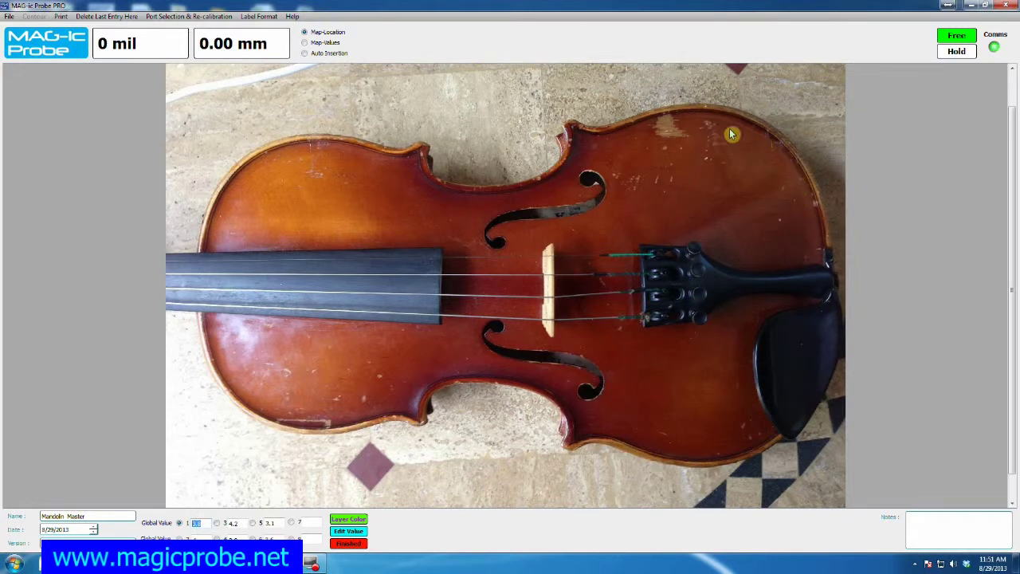
Step: Place 3.8 layer points along the upper bout's outer edge, from below the fingerboard around the curve in the image's lower half
{"action": "left_click", "coordinate": [200, 317]}
{"action": "left_click", "coordinate": [202, 319]}
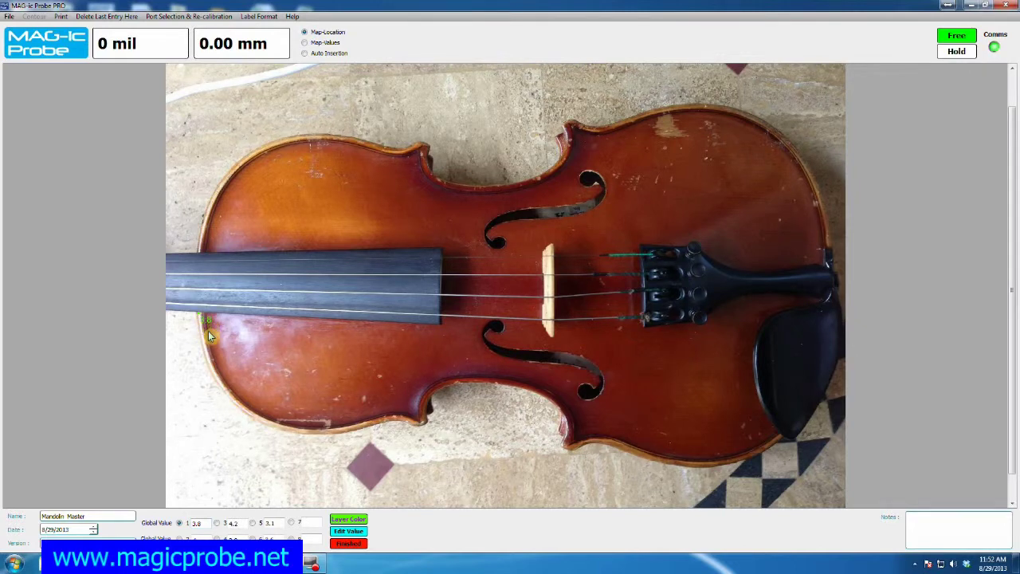
{"action": "left_click", "coordinate": [204, 337]}
{"action": "left_click", "coordinate": [206, 352]}
{"action": "left_click", "coordinate": [212, 366]}
{"action": "left_click", "coordinate": [222, 383]}
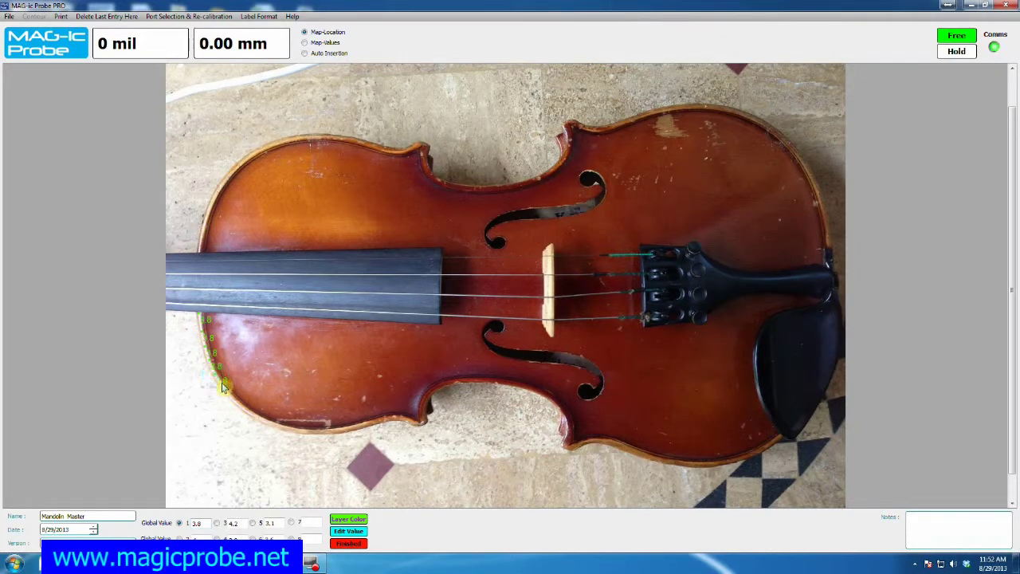
{"action": "left_click", "coordinate": [236, 399]}
{"action": "left_click", "coordinate": [246, 410]}
{"action": "left_click", "coordinate": [257, 420]}
{"action": "left_click", "coordinate": [256, 416]}
{"action": "left_click", "coordinate": [266, 427]}
Step: Continue the 3.8 layer points along the upper bout's bottom edge in the image, up to the upper corner
{"action": "left_click", "coordinate": [288, 432]}
{"action": "left_click", "coordinate": [295, 436]}
{"action": "left_click", "coordinate": [306, 435]}
{"action": "left_click", "coordinate": [311, 437]}
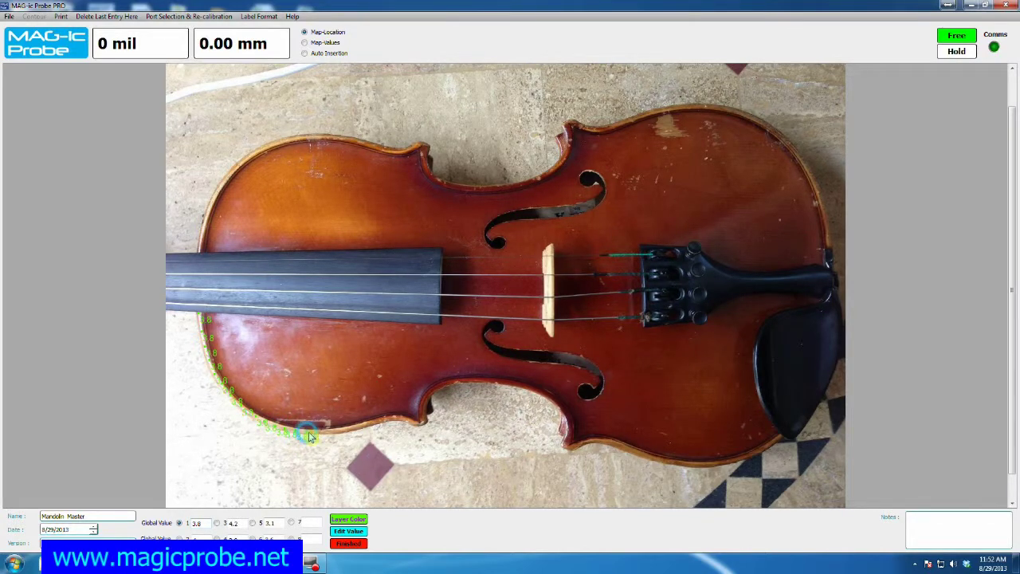
{"action": "left_click", "coordinate": [323, 437]}
{"action": "left_click", "coordinate": [341, 436]}
{"action": "left_click", "coordinate": [353, 434]}
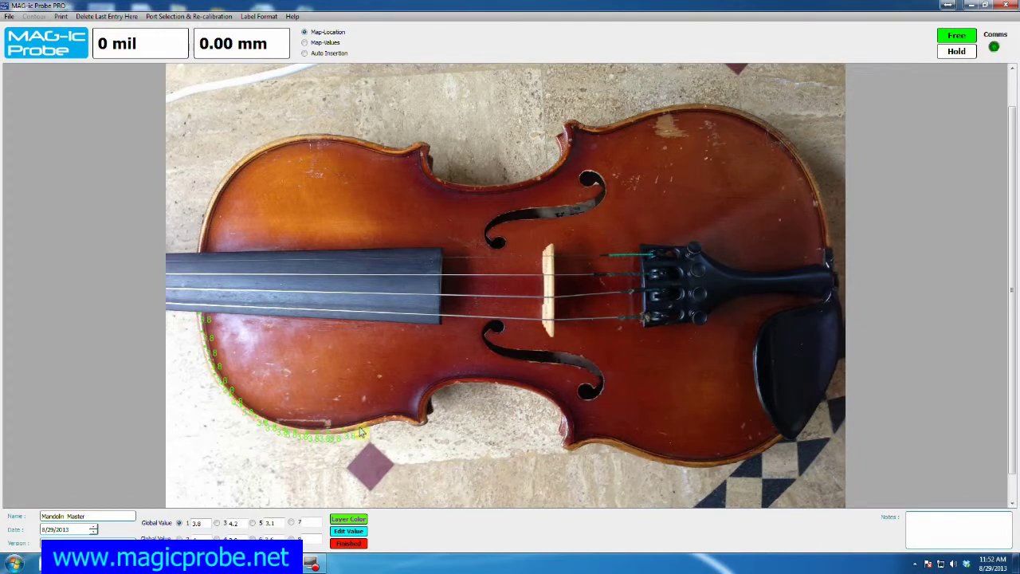
{"action": "left_click", "coordinate": [368, 431]}
{"action": "left_click", "coordinate": [374, 426]}
{"action": "left_click", "coordinate": [396, 418]}
{"action": "left_click", "coordinate": [403, 420]}
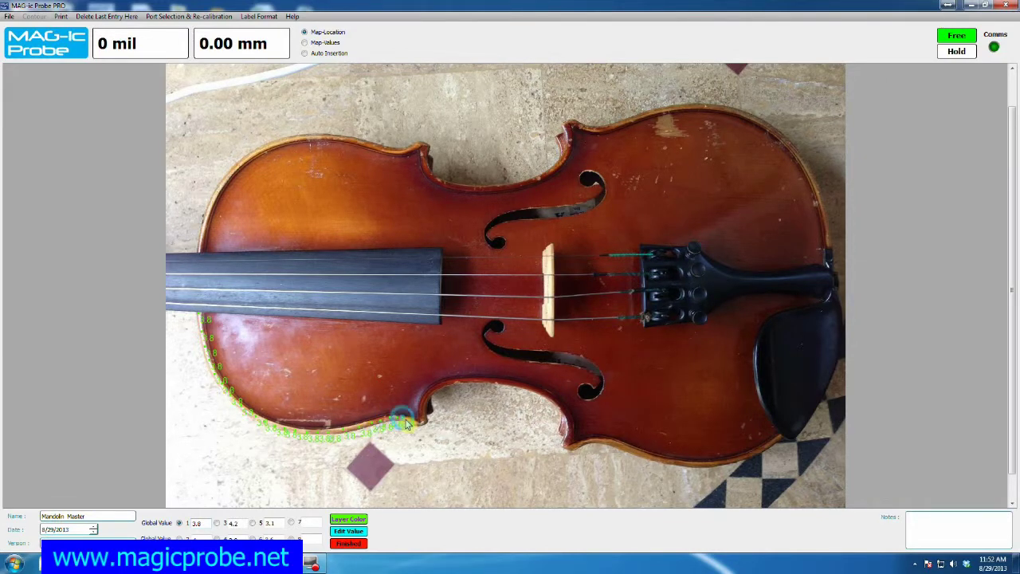
{"action": "left_click", "coordinate": [408, 426]}
{"action": "left_click", "coordinate": [414, 426]}
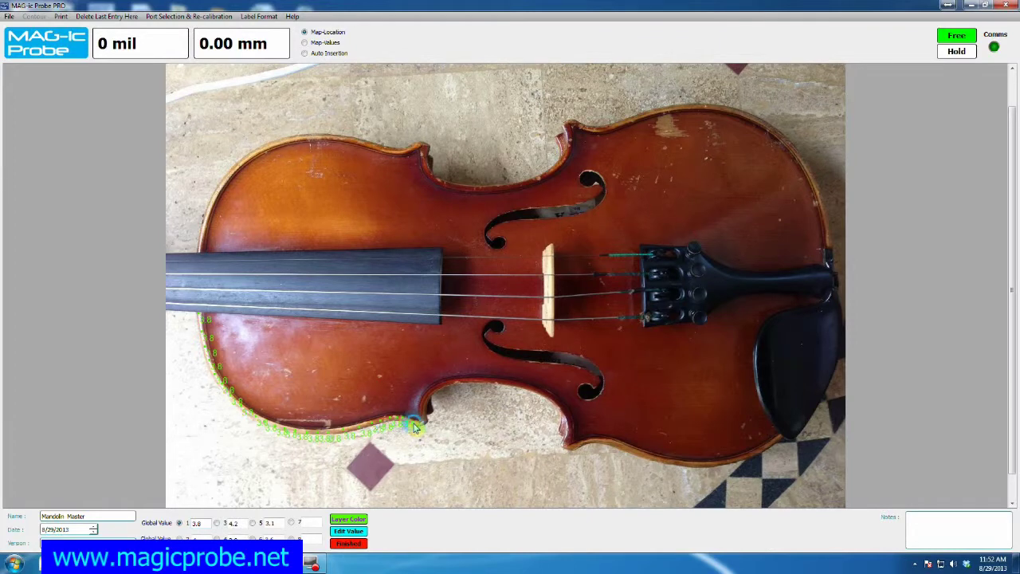
Step: Carry the 3.8 layer points around the upper corner and along the waist edge to about its middle
{"action": "left_click", "coordinate": [420, 426]}
{"action": "left_click", "coordinate": [427, 420]}
{"action": "left_click", "coordinate": [421, 416]}
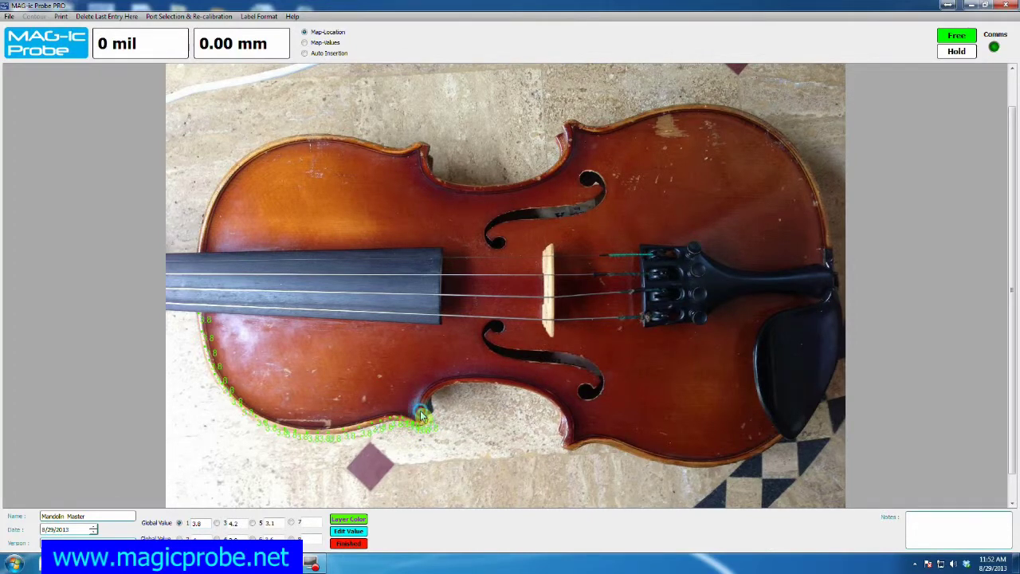
{"action": "left_click", "coordinate": [424, 410]}
{"action": "left_click", "coordinate": [425, 398]}
{"action": "left_click", "coordinate": [431, 393]}
{"action": "left_click", "coordinate": [438, 391]}
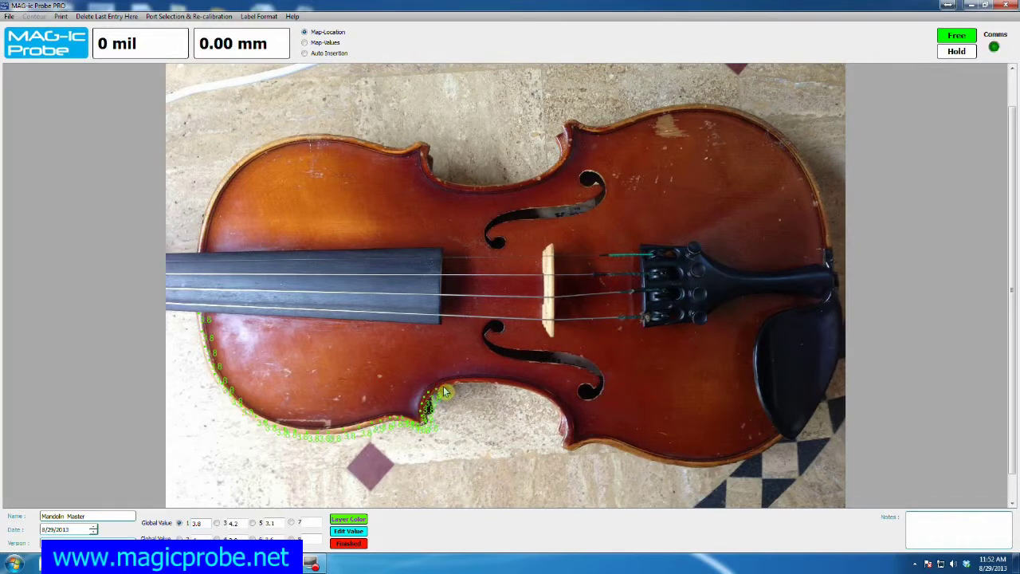
{"action": "left_click", "coordinate": [449, 387]}
{"action": "left_click", "coordinate": [455, 382]}
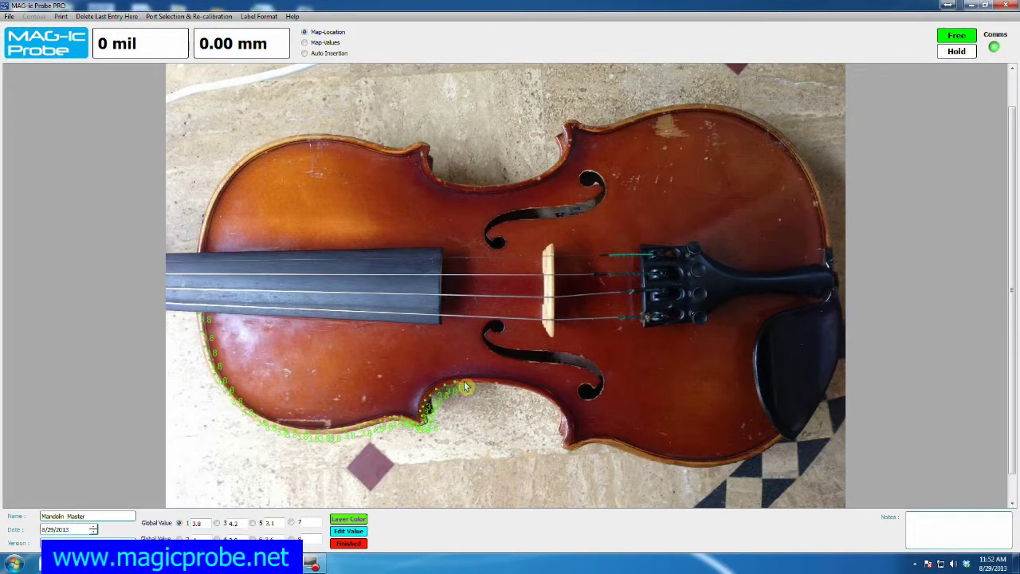
{"action": "left_click_drag", "start_coordinate": [466, 386], "coordinate": [517, 387]}
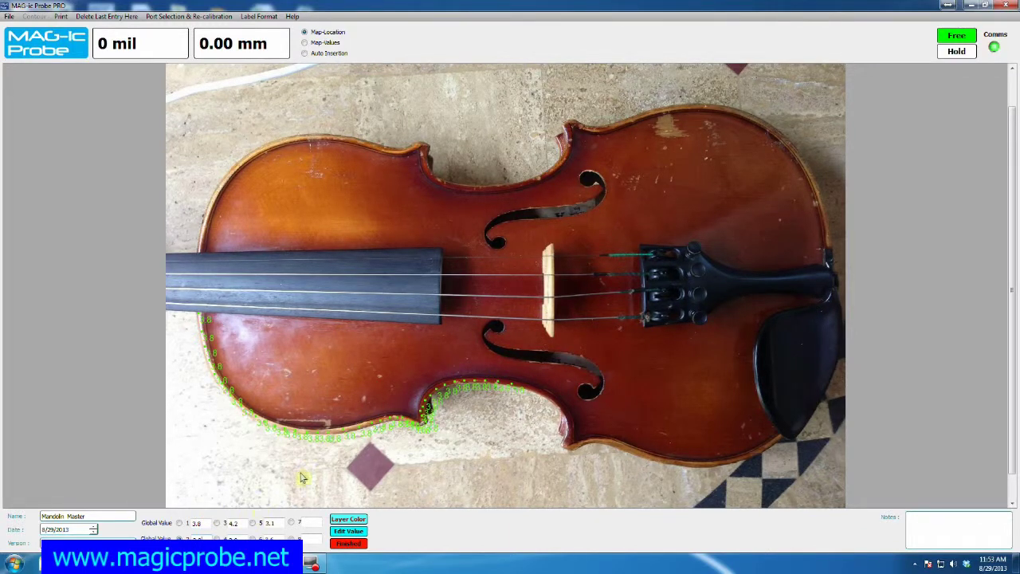
Step: Place 2.8 points of the second layer along the bridge-side edge of the f-hole in the image's lower half
{"action": "left_click", "coordinate": [494, 334]}
{"action": "left_click", "coordinate": [490, 329]}
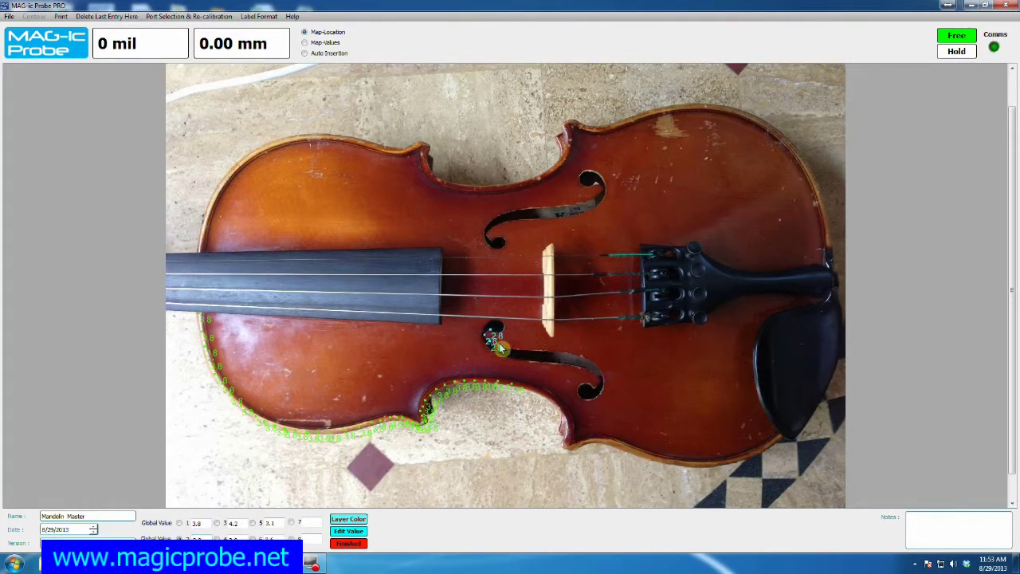
{"action": "left_click", "coordinate": [499, 345]}
{"action": "left_click", "coordinate": [510, 347]}
{"action": "left_click", "coordinate": [520, 349]}
{"action": "left_click", "coordinate": [532, 351]}
{"action": "left_click", "coordinate": [544, 352]}
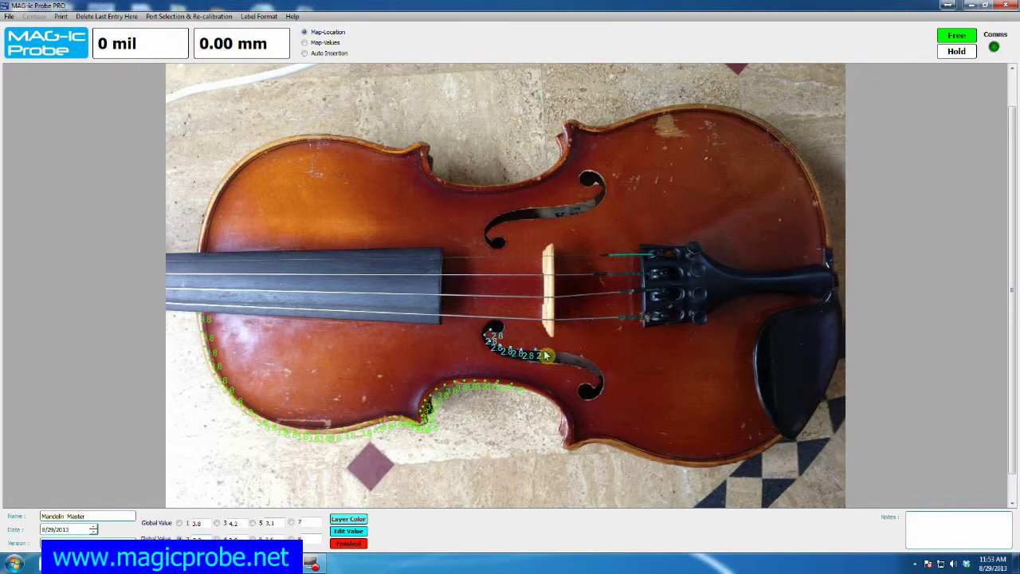
{"action": "left_click", "coordinate": [557, 354]}
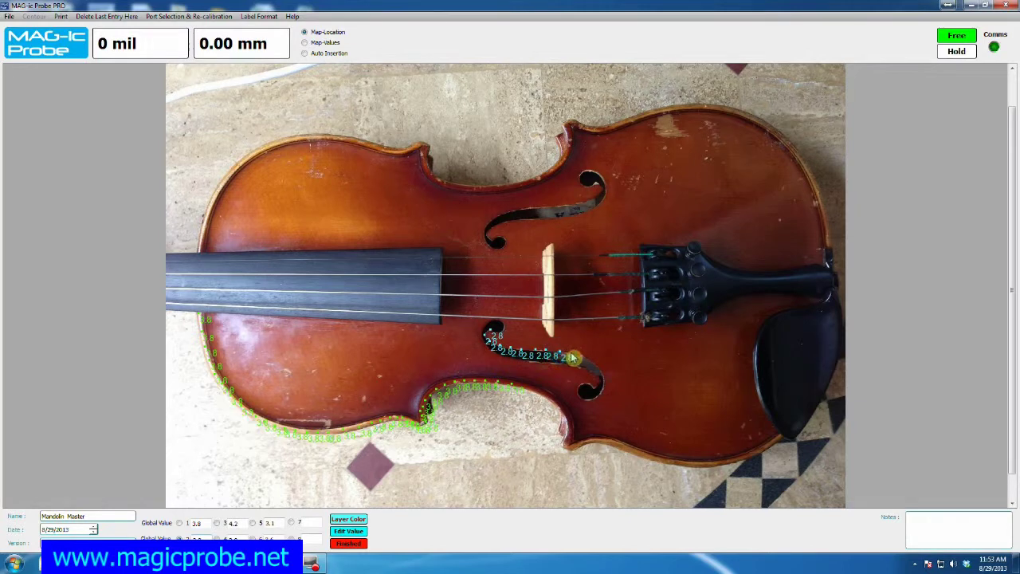
{"action": "left_click", "coordinate": [570, 354]}
{"action": "left_click", "coordinate": [580, 357]}
{"action": "left_click", "coordinate": [590, 360]}
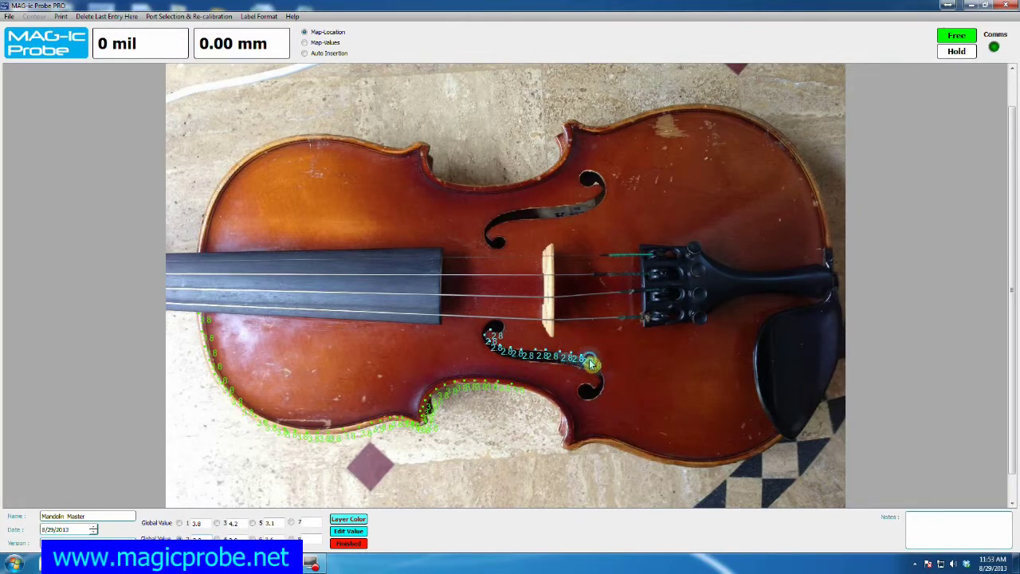
Step: Surround the same f-hole's round end nearest the lower bout with 2.8 layer points
{"action": "left_click", "coordinate": [598, 370]}
{"action": "left_click", "coordinate": [600, 396]}
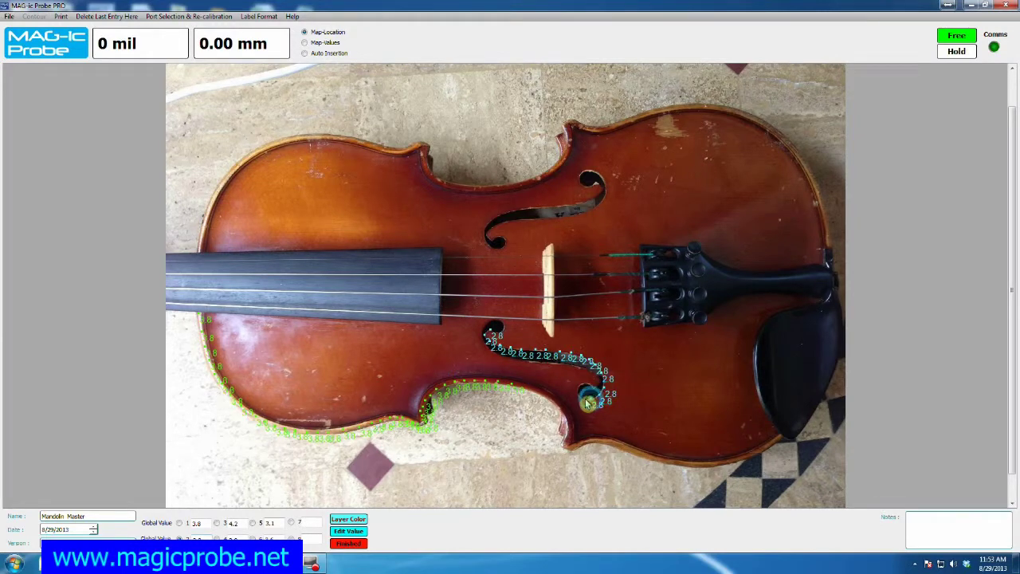
{"action": "left_click", "coordinate": [578, 392]}
{"action": "left_click", "coordinate": [590, 392]}
{"action": "left_click", "coordinate": [602, 382]}
{"action": "left_click", "coordinate": [596, 372]}
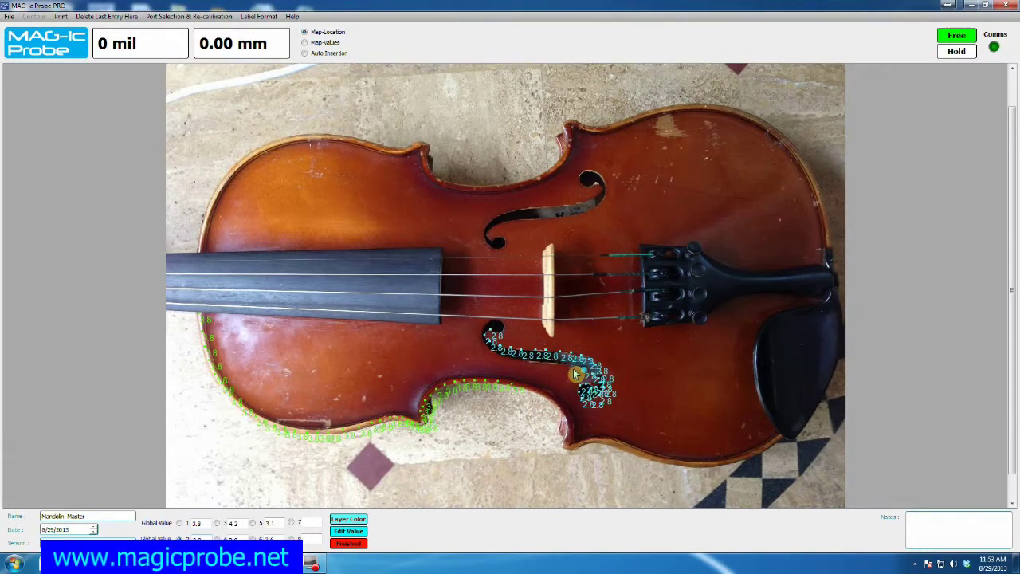
Step: Add 2.8 layer points back along the f-hole's outer edge, facing the violin's waist edge
{"action": "left_click", "coordinate": [568, 371]}
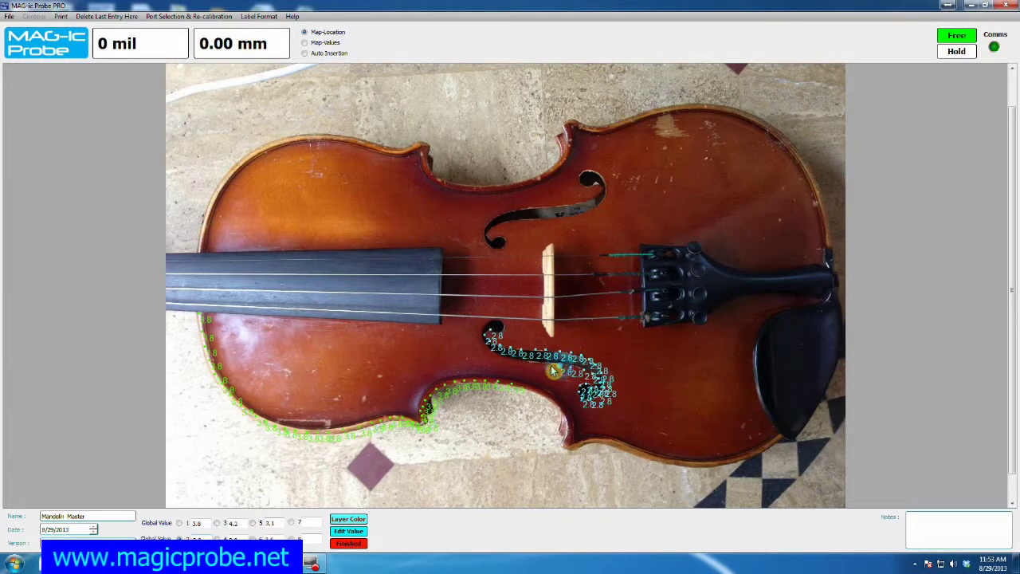
{"action": "left_click", "coordinate": [547, 364]}
{"action": "left_click", "coordinate": [529, 362]}
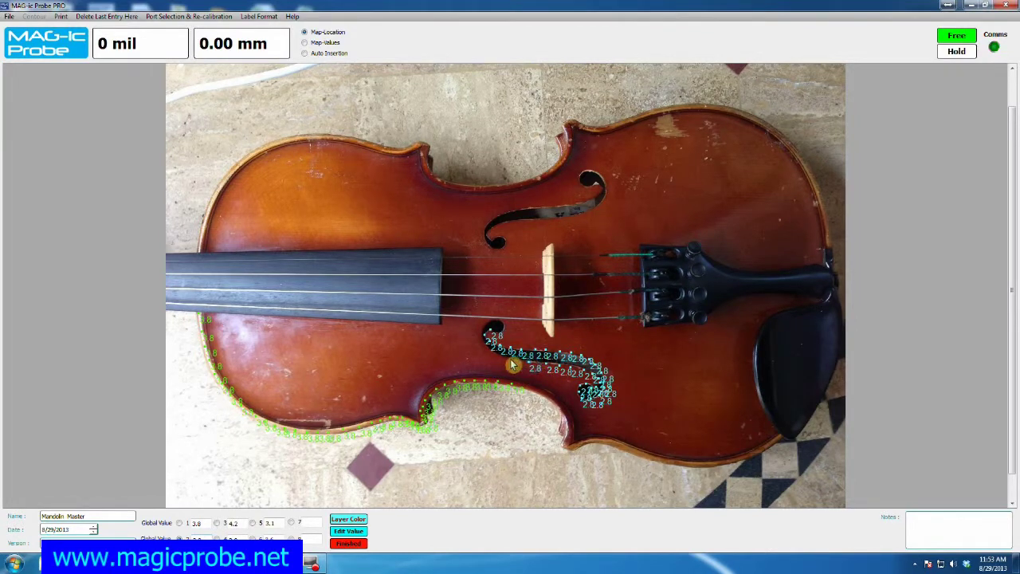
{"action": "left_click", "coordinate": [511, 363]}
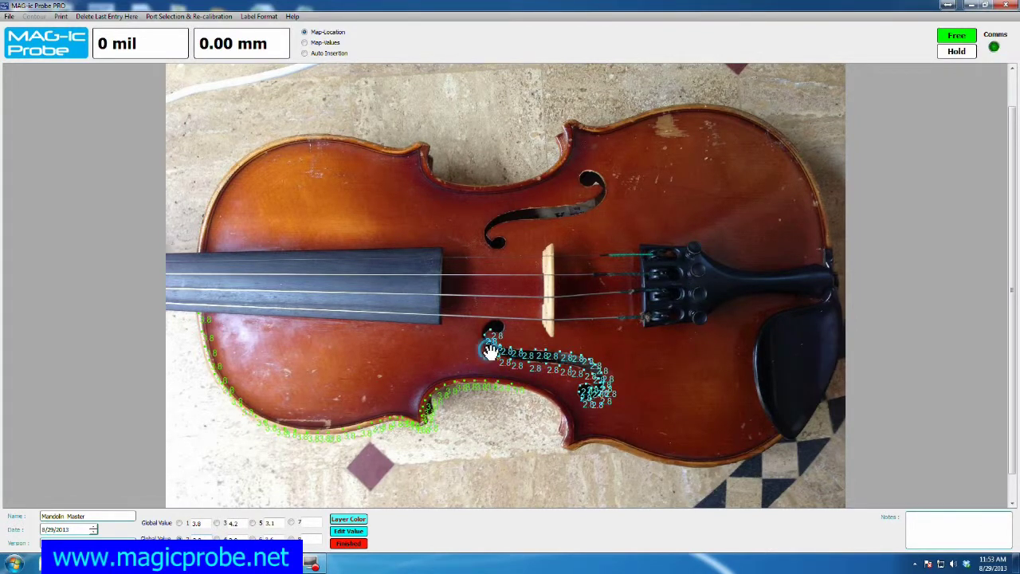
Step: Surround the f-hole's round end nearest the fingerboard with 2.8 layer points
{"action": "left_click", "coordinate": [480, 343]}
{"action": "left_click", "coordinate": [481, 334]}
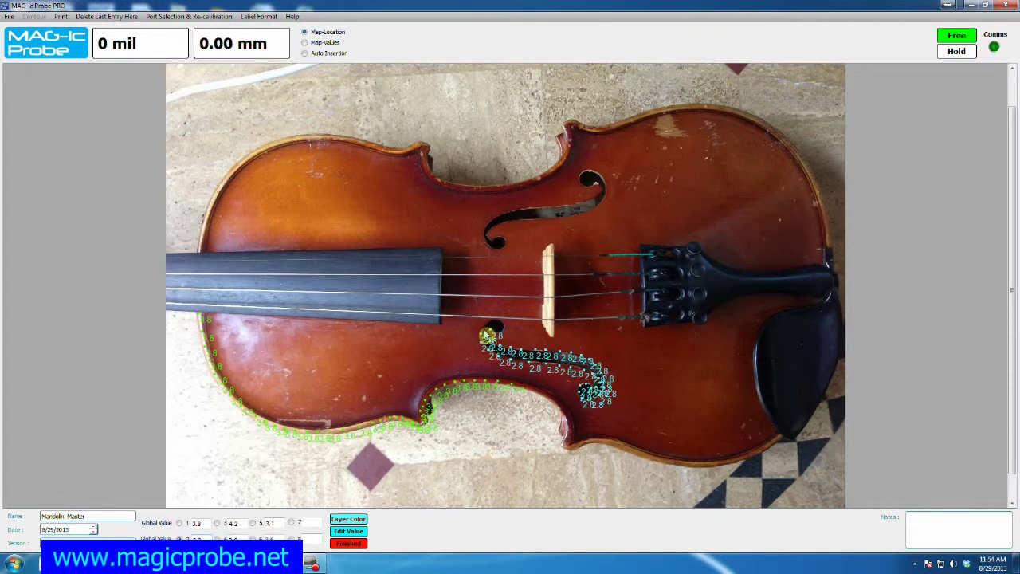
{"action": "left_click", "coordinate": [489, 330]}
{"action": "left_click", "coordinate": [499, 326]}
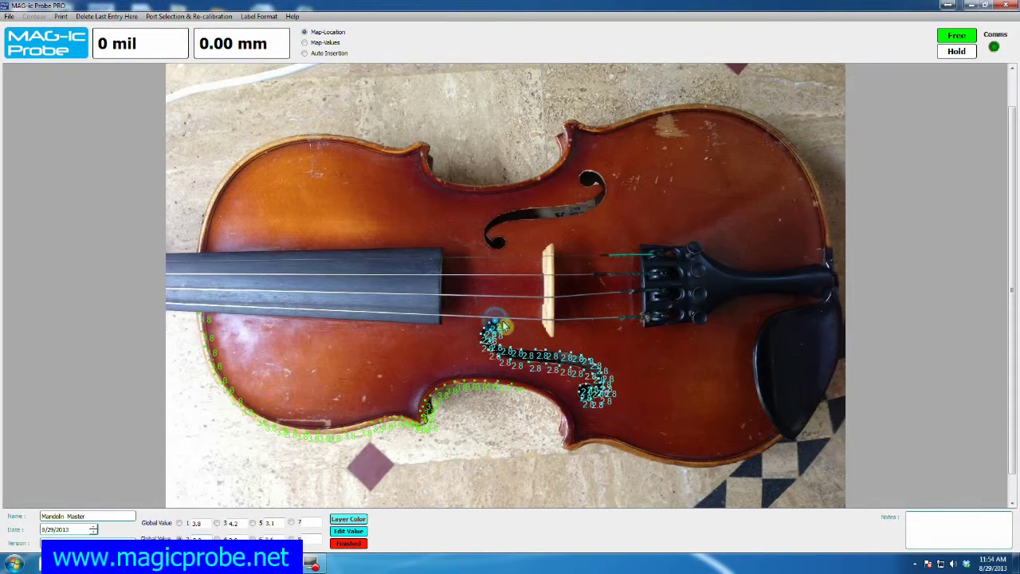
{"action": "left_click", "coordinate": [504, 324]}
{"action": "left_click", "coordinate": [505, 333]}
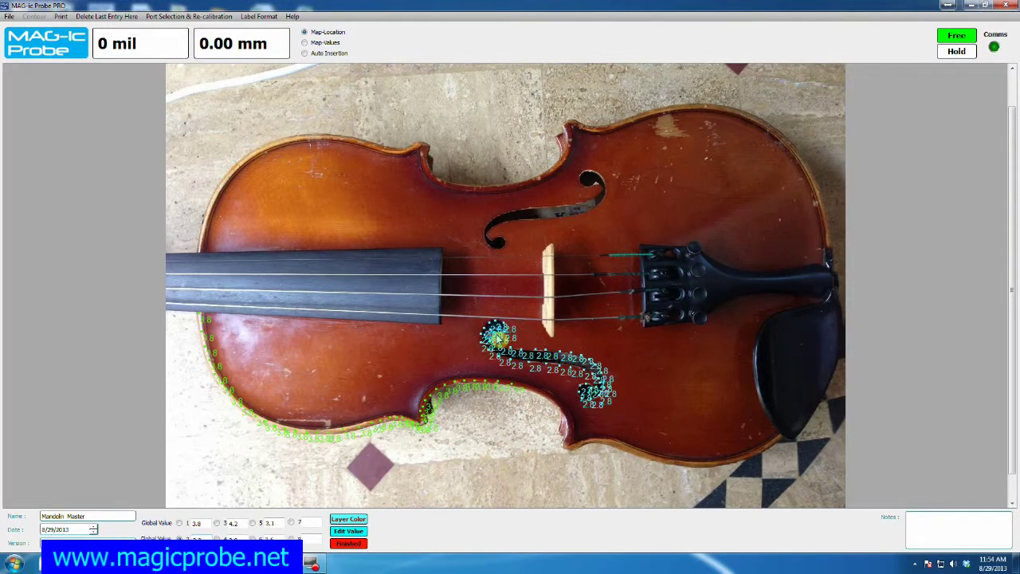
Step: Change the value of the 2.8 layer point midway along the lower f-hole's bridge-side edge to 3.0
{"action": "left_click", "coordinate": [497, 337]}
{"action": "left_click", "coordinate": [537, 349]}
{"action": "double_click", "coordinate": [539, 353]}
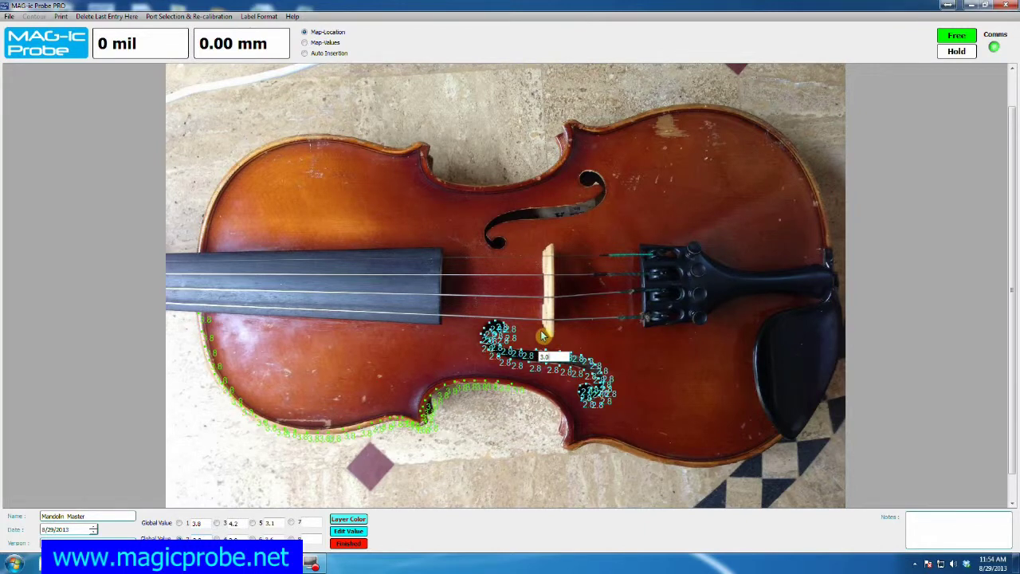
Step: Add a 2.8 layer point beside the bridge's lower foot and delete that last entry
{"action": "left_click", "coordinate": [541, 336]}
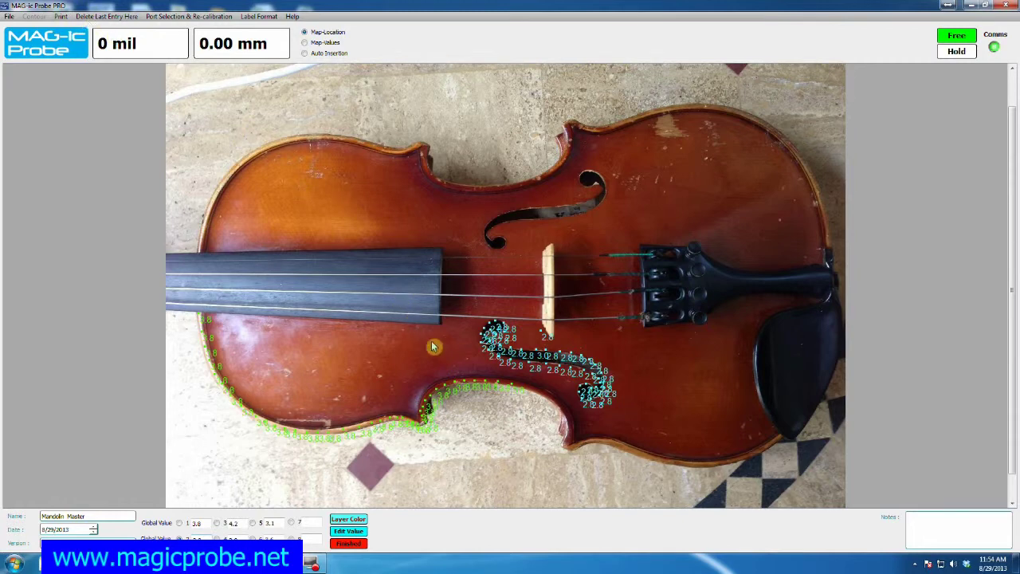
{"action": "left_click", "coordinate": [543, 334]}
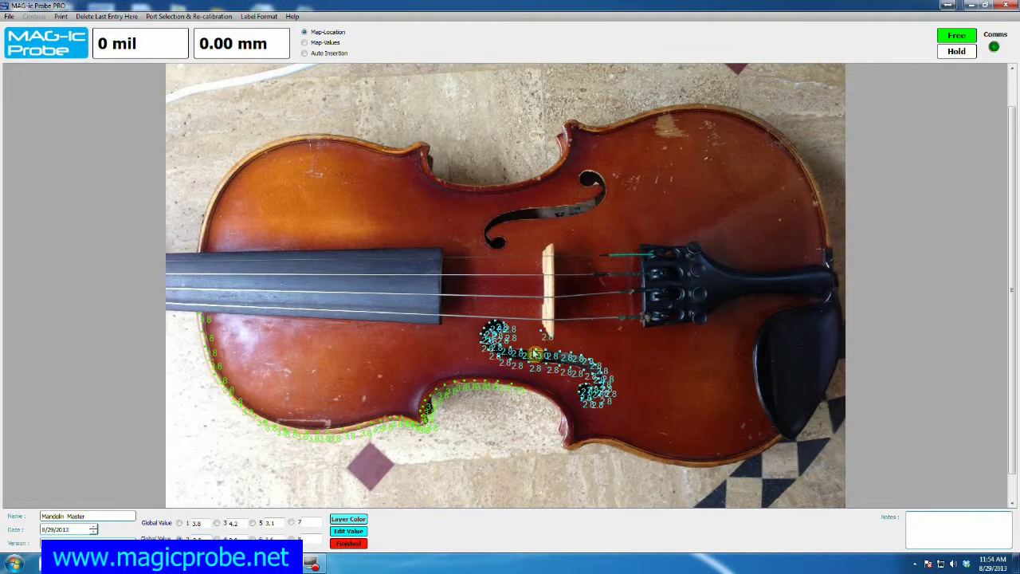
{"action": "left_click", "coordinate": [113, 17]}
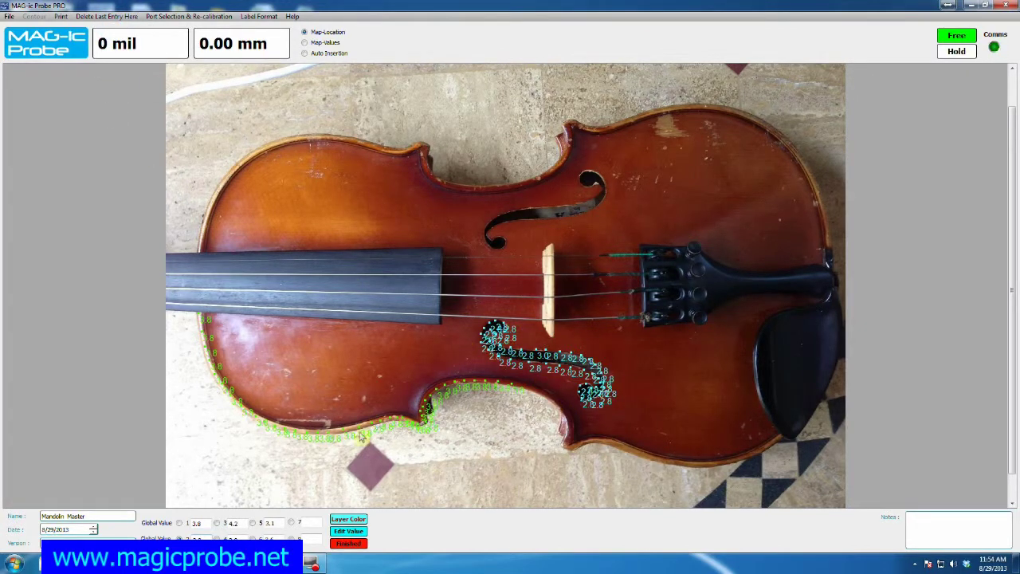
Step: Switch to global value layer 3 (4.2) and place one point by the upper f-hole's round end nearest the fingerboard
{"action": "left_click", "coordinate": [218, 524]}
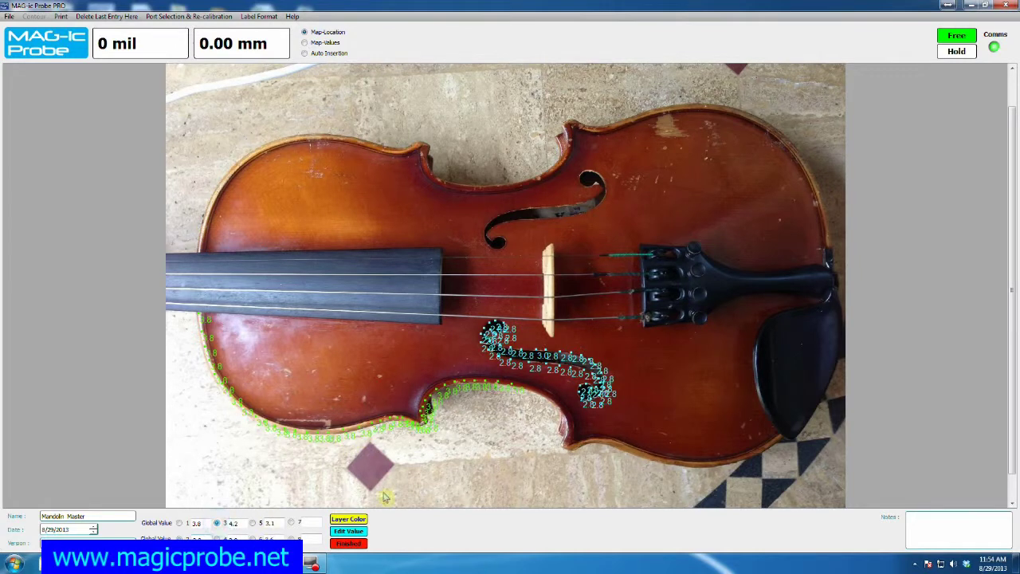
{"action": "left_click", "coordinate": [347, 522]}
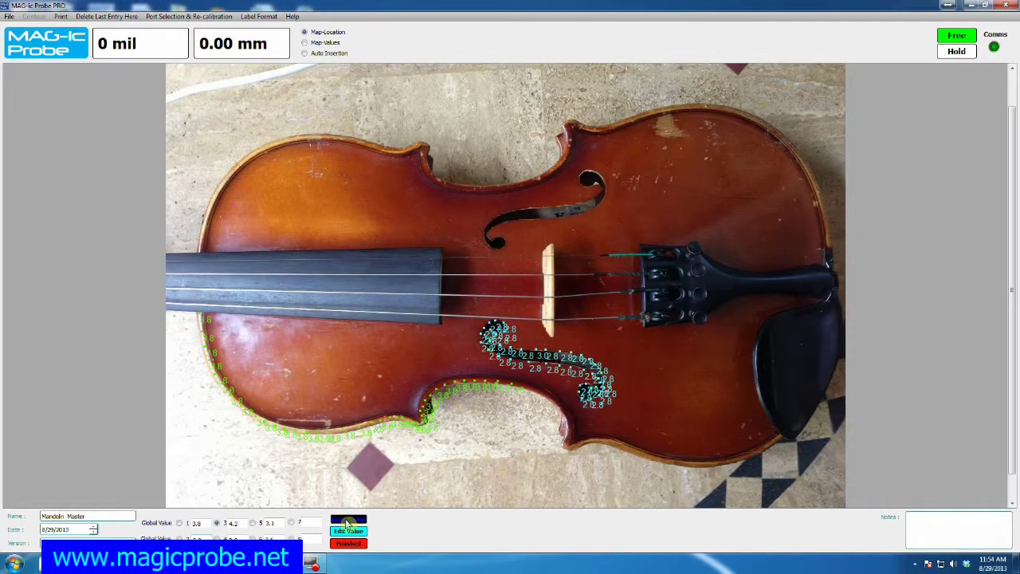
{"action": "left_click", "coordinate": [498, 249]}
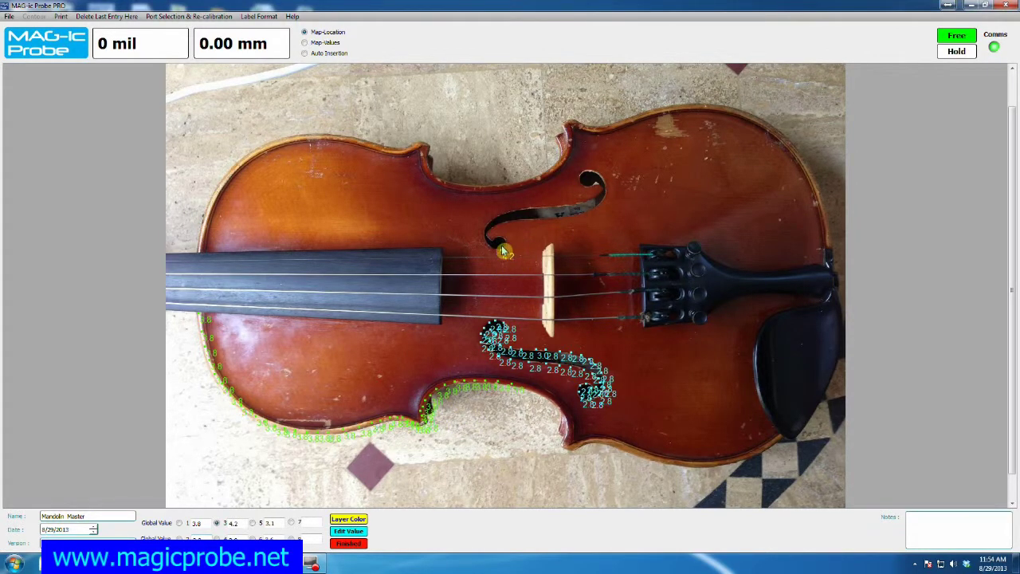
Step: Set the 4.2 layer's color to light pink and finish defining layers
{"action": "left_click", "coordinate": [353, 522]}
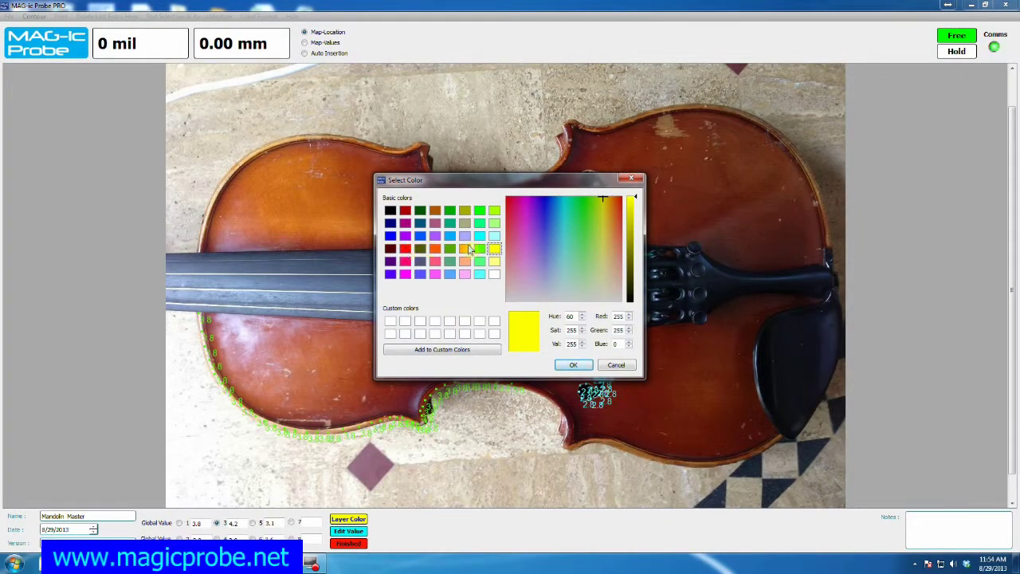
{"action": "left_click", "coordinate": [466, 274]}
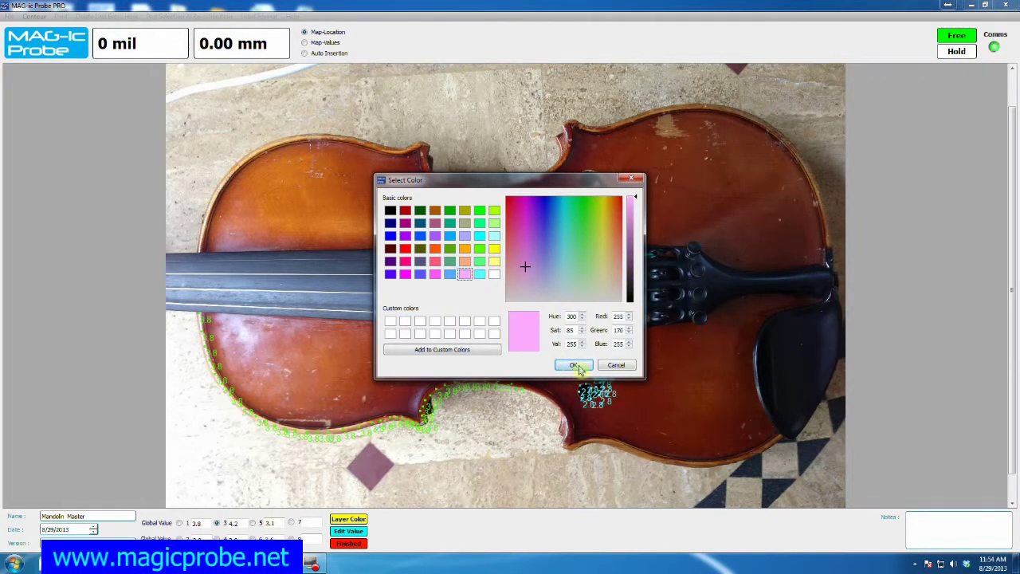
{"action": "left_click", "coordinate": [573, 364]}
{"action": "left_click", "coordinate": [502, 257]}
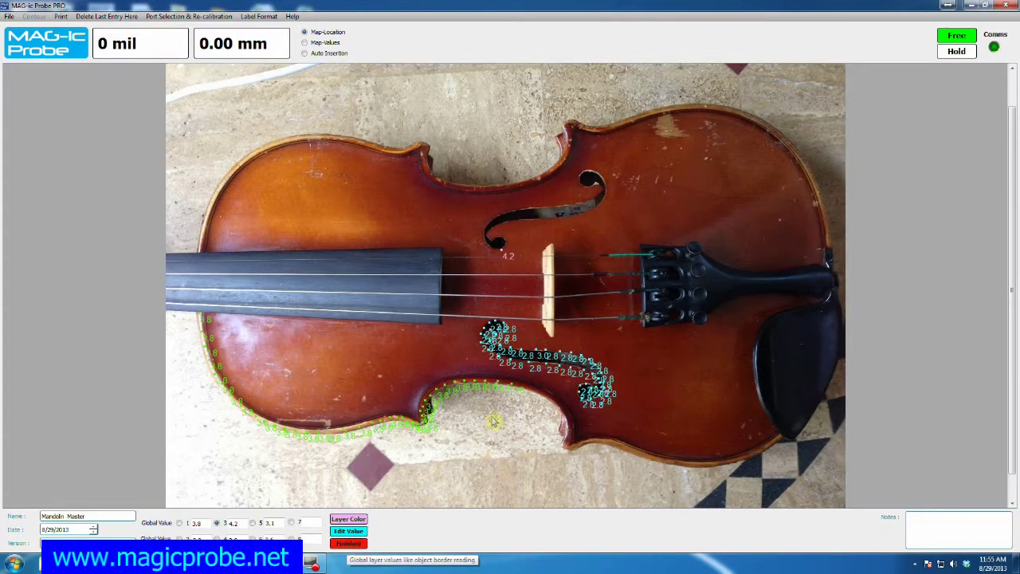
{"action": "left_click", "coordinate": [350, 543]}
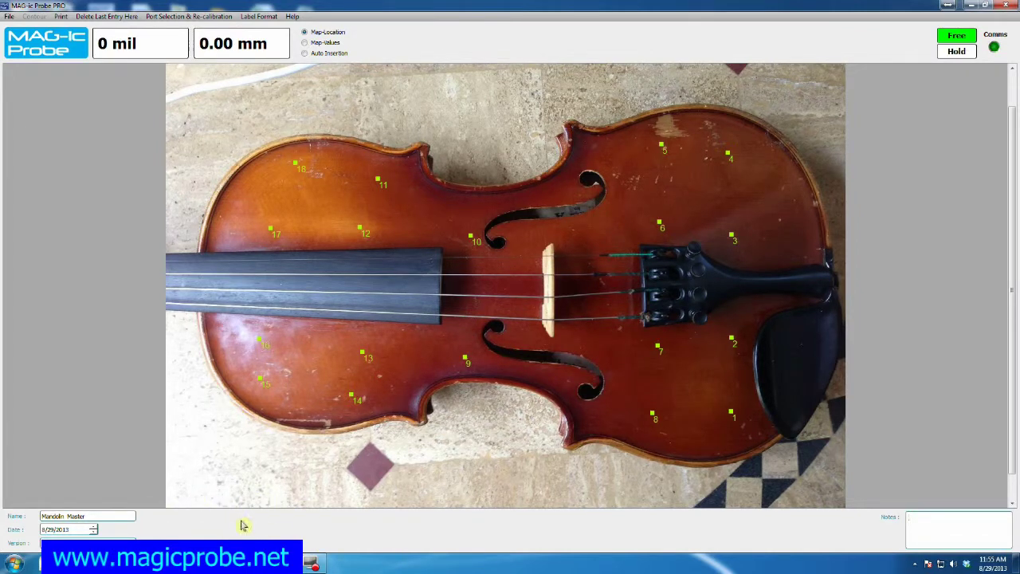
{"action": "left_click", "coordinate": [463, 360]}
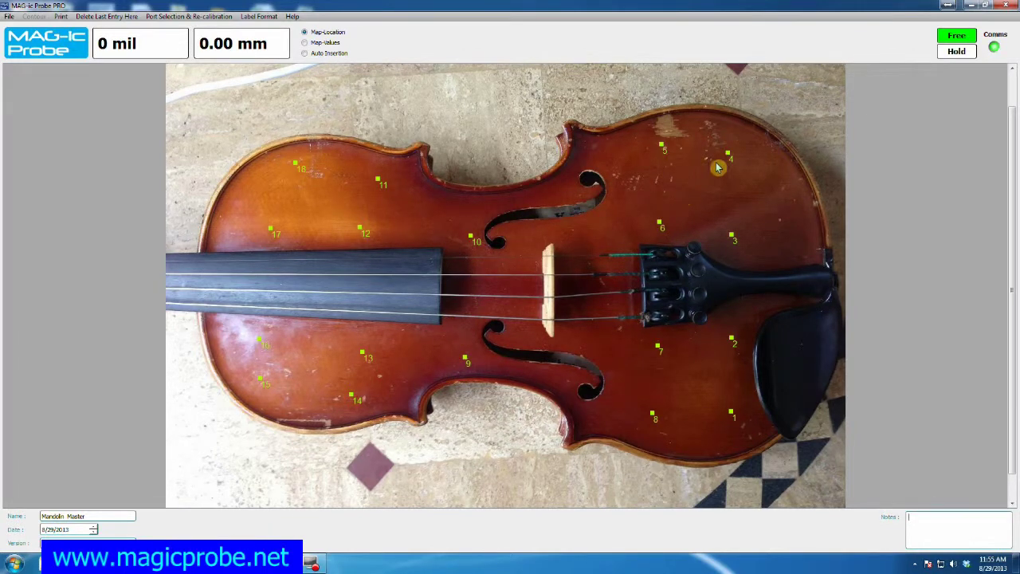
Step: Clear all measurements and layers from the violin image
{"action": "left_click", "coordinate": [8, 16]}
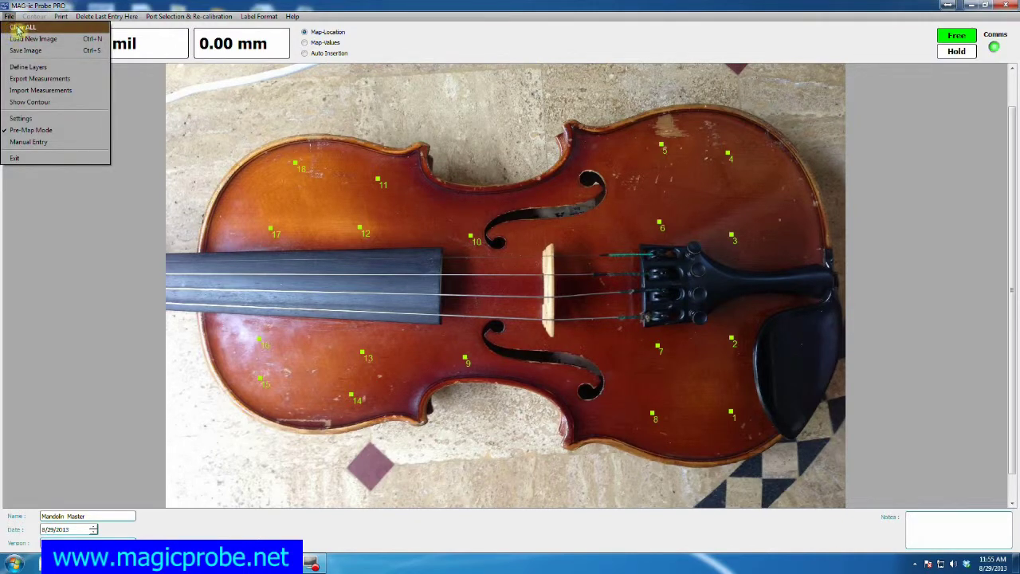
{"action": "left_click", "coordinate": [18, 29]}
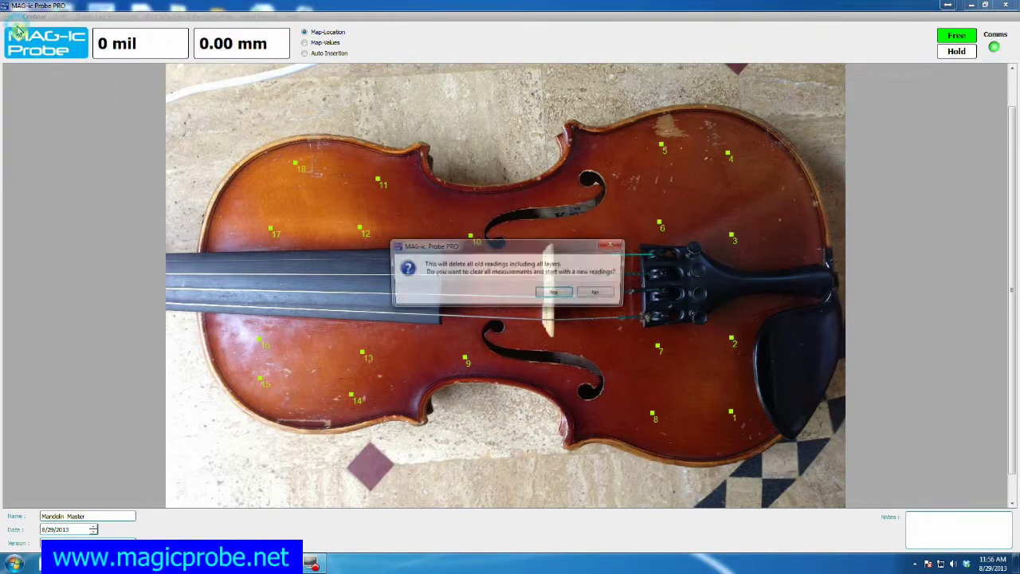
{"action": "left_click", "coordinate": [556, 294]}
Step: Load the pre-mapped image New Violin Master3 from the Photos folder
{"action": "left_click", "coordinate": [12, 17]}
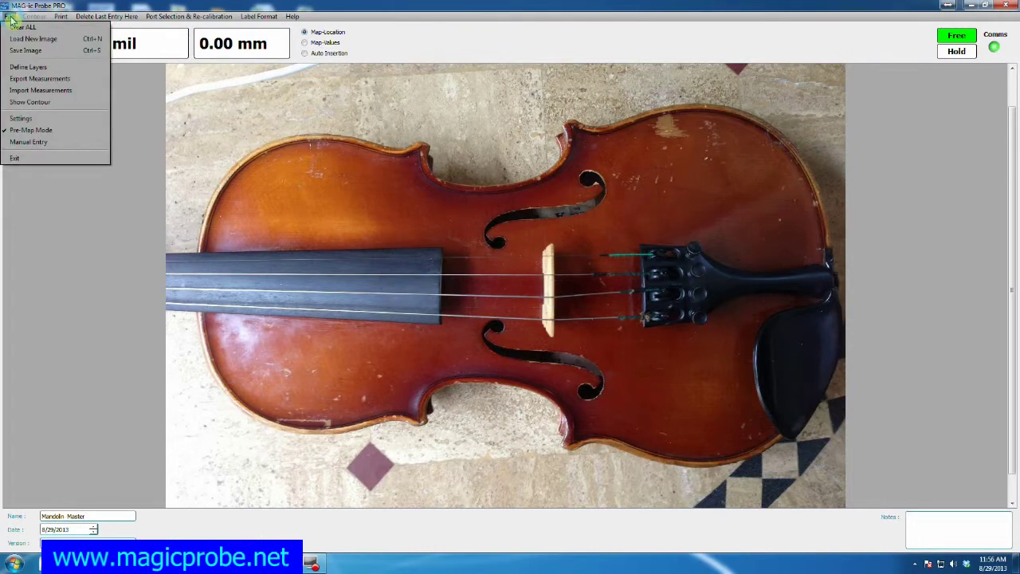
{"action": "left_click", "coordinate": [24, 35]}
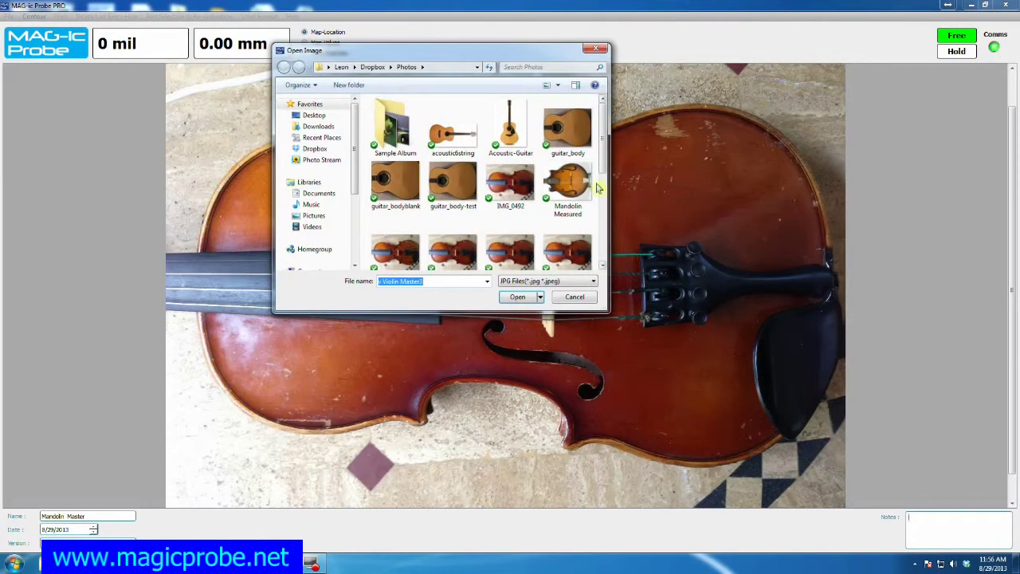
{"action": "left_click_drag", "start_coordinate": [604, 161], "coordinate": [603, 177]}
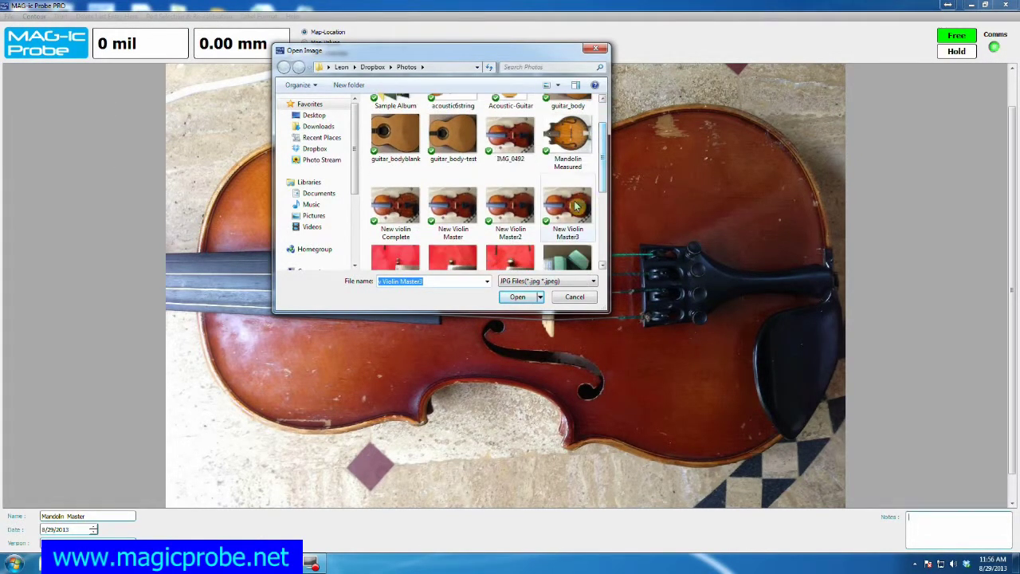
{"action": "left_click", "coordinate": [568, 209]}
{"action": "left_click", "coordinate": [518, 296]}
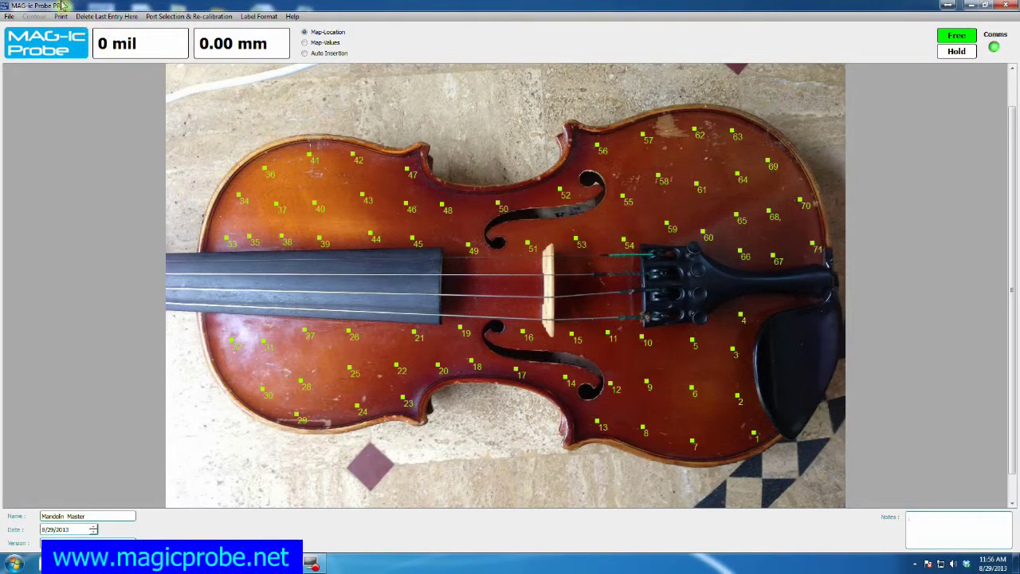
Step: Review the global-value layers stored with the loaded violin image, then finish layer definition
{"action": "left_click", "coordinate": [9, 17]}
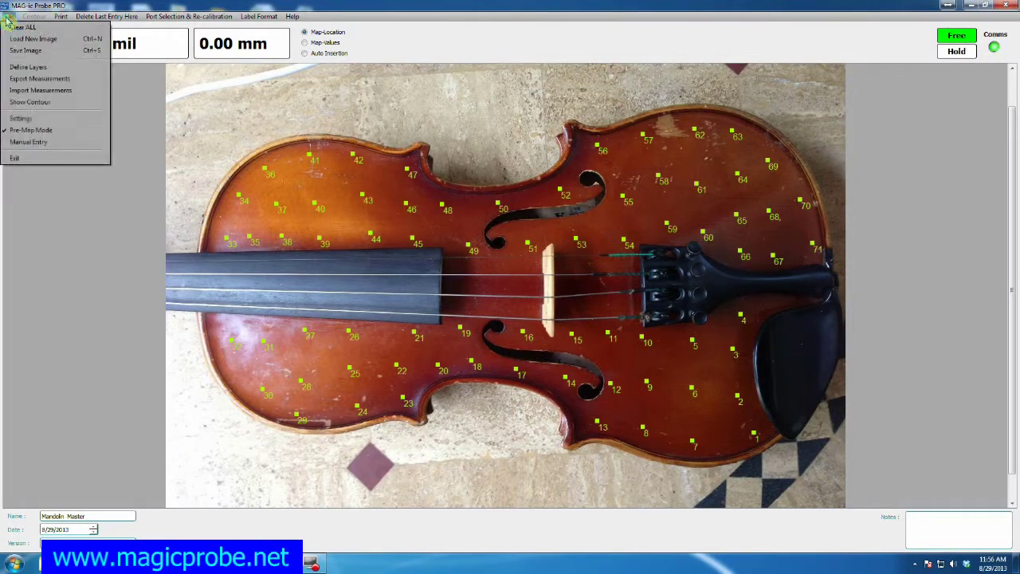
{"action": "left_click", "coordinate": [30, 68]}
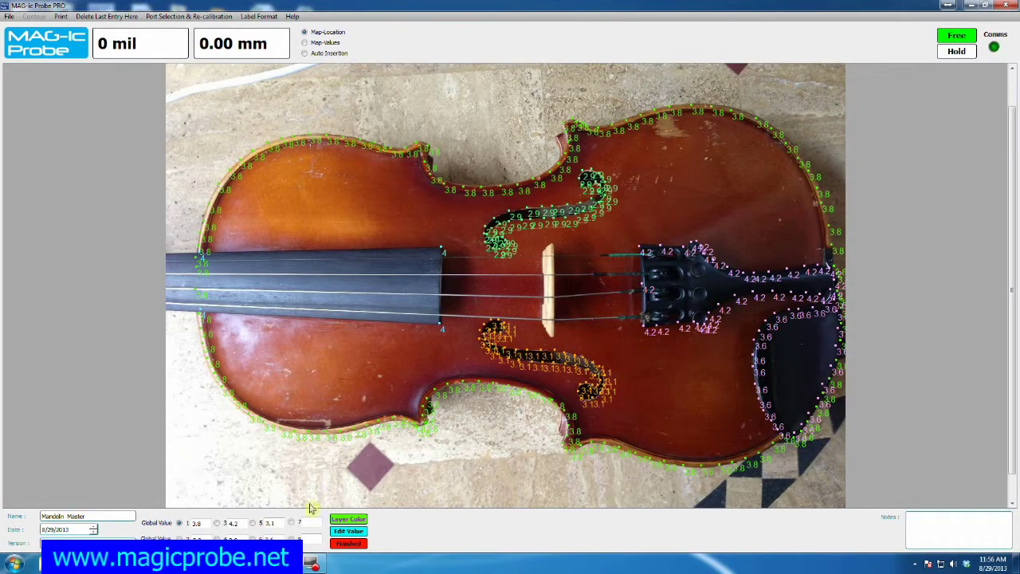
{"action": "left_click", "coordinate": [349, 544]}
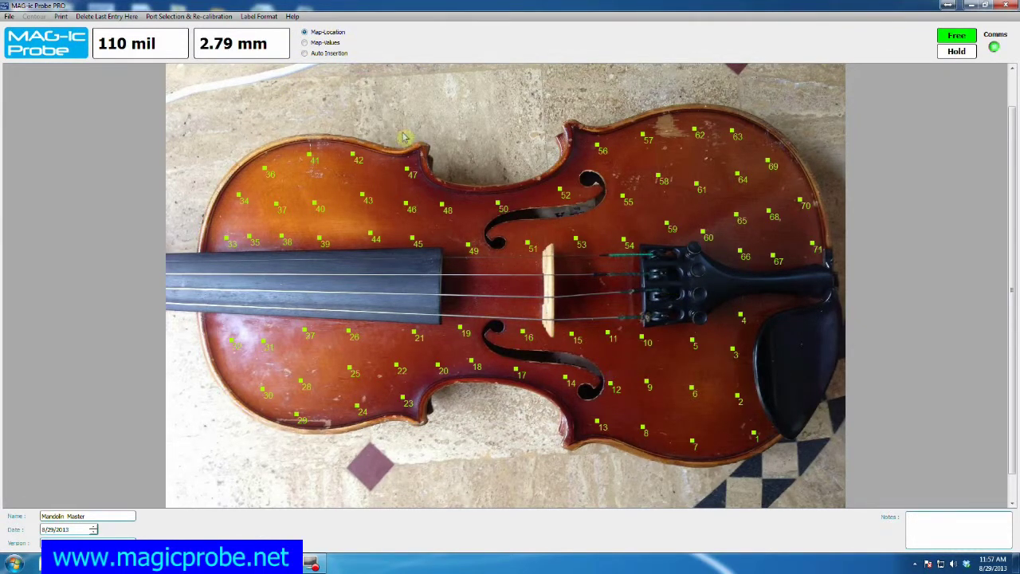
Step: Switch to Map-Values mode and record the probe's thickness readings at locations 1 to 3 on the lower bout
{"action": "left_click", "coordinate": [305, 43]}
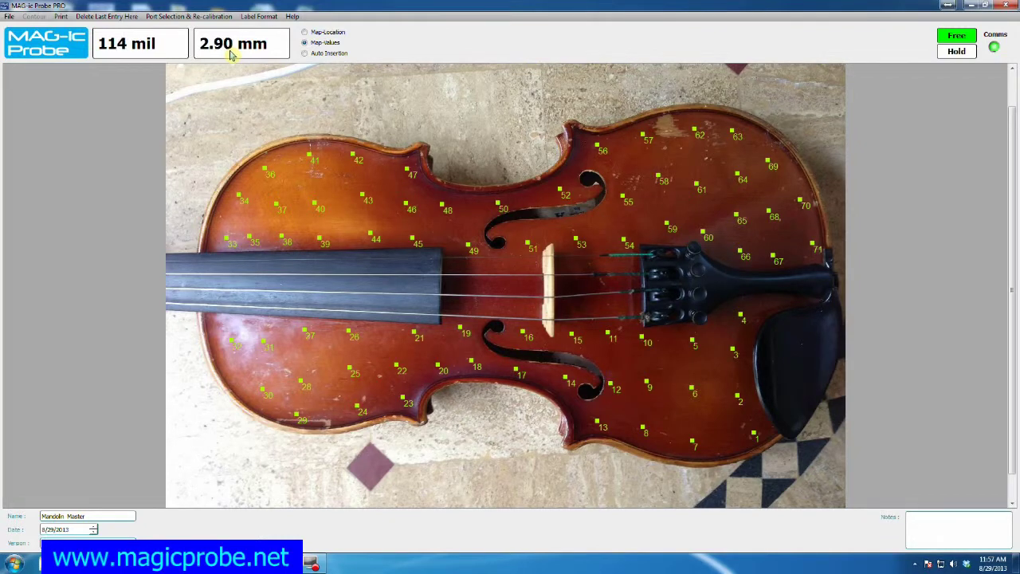
{"action": "left_click", "coordinate": [565, 471]}
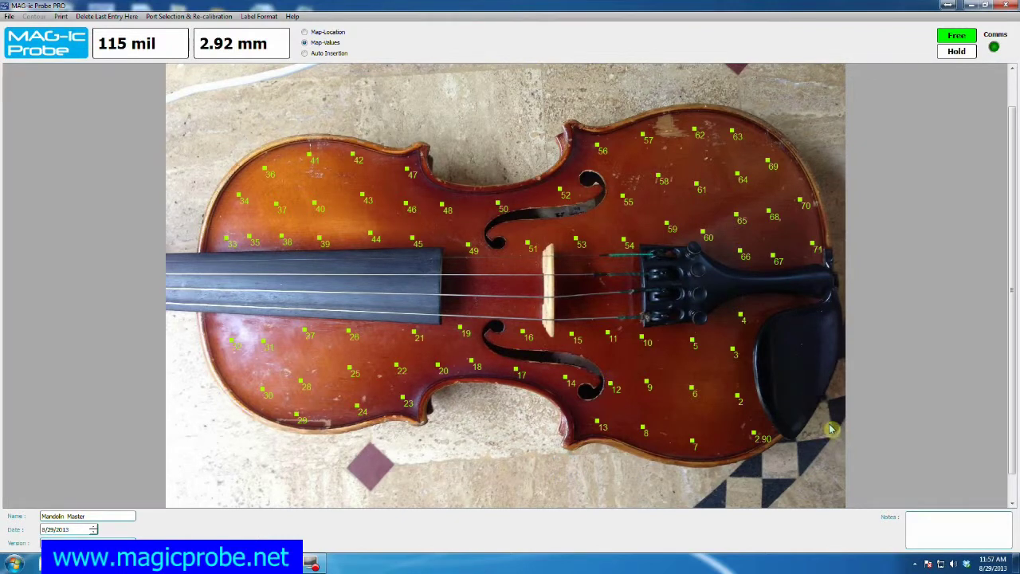
{"action": "left_click", "coordinate": [749, 440]}
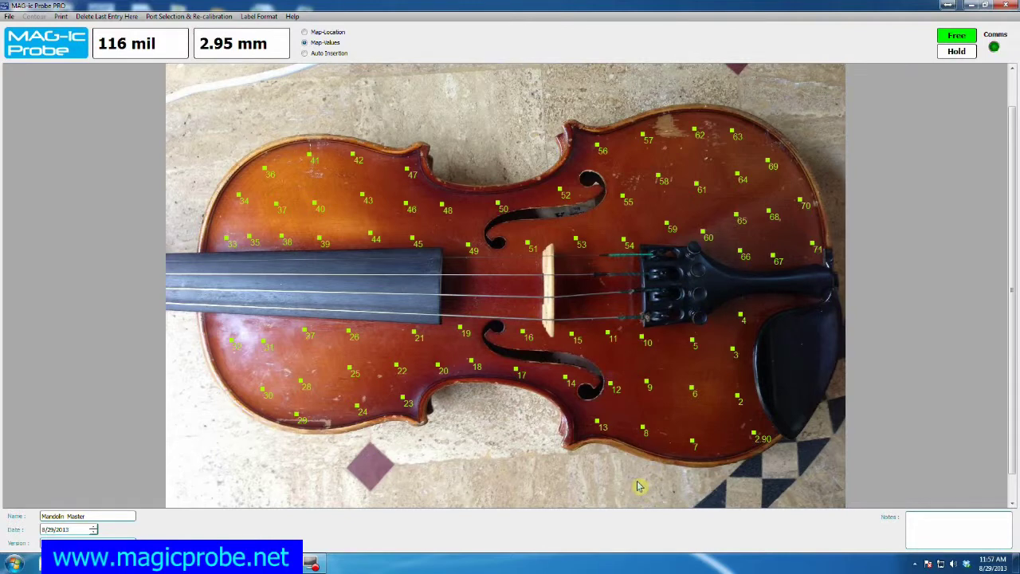
{"action": "left_click", "coordinate": [744, 405]}
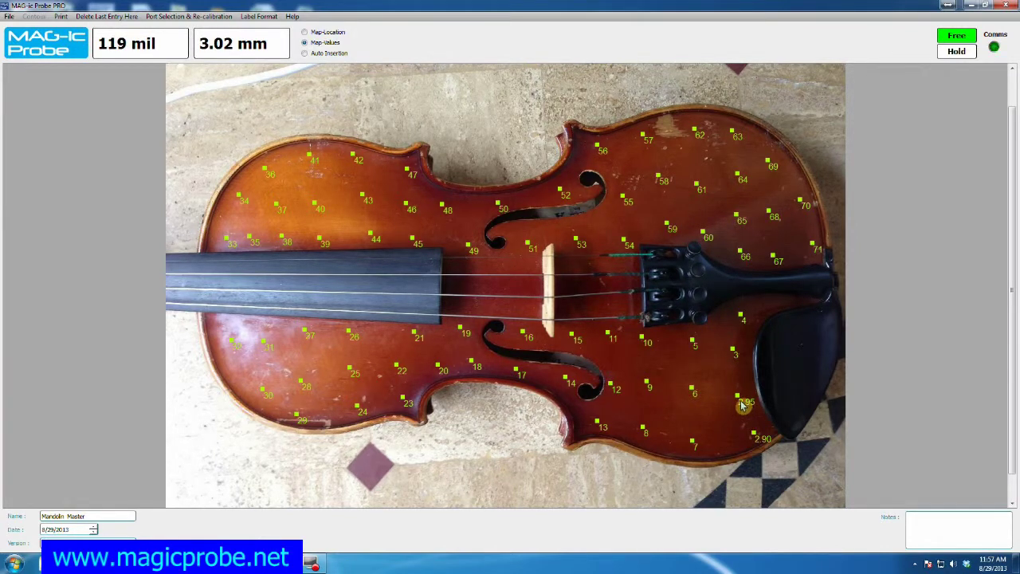
{"action": "left_click", "coordinate": [741, 355]}
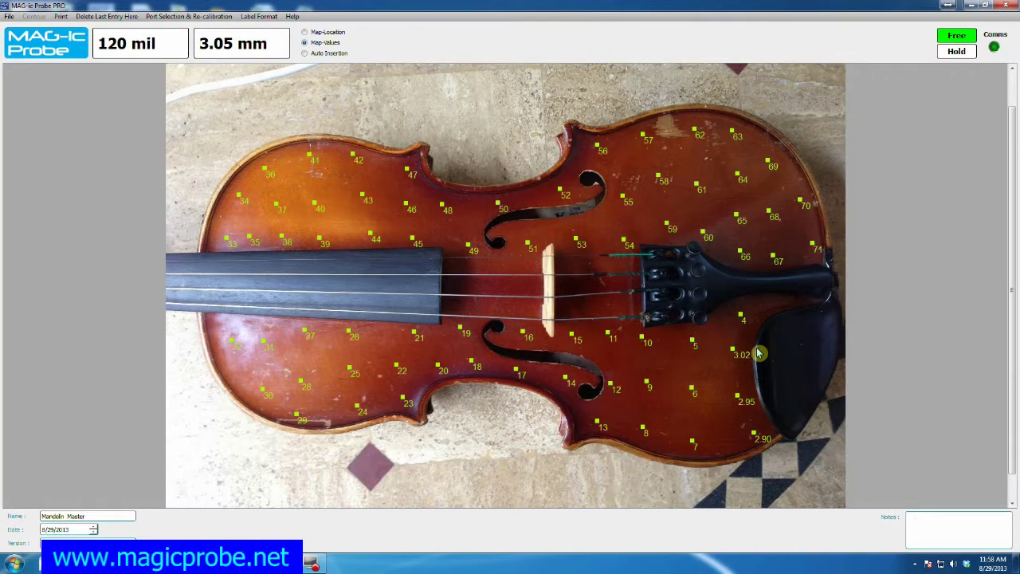
Step: Record the probe's thickness readings in sequence at locations 4 to 71 across the violin body
{"action": "left_click", "coordinate": [715, 447]}
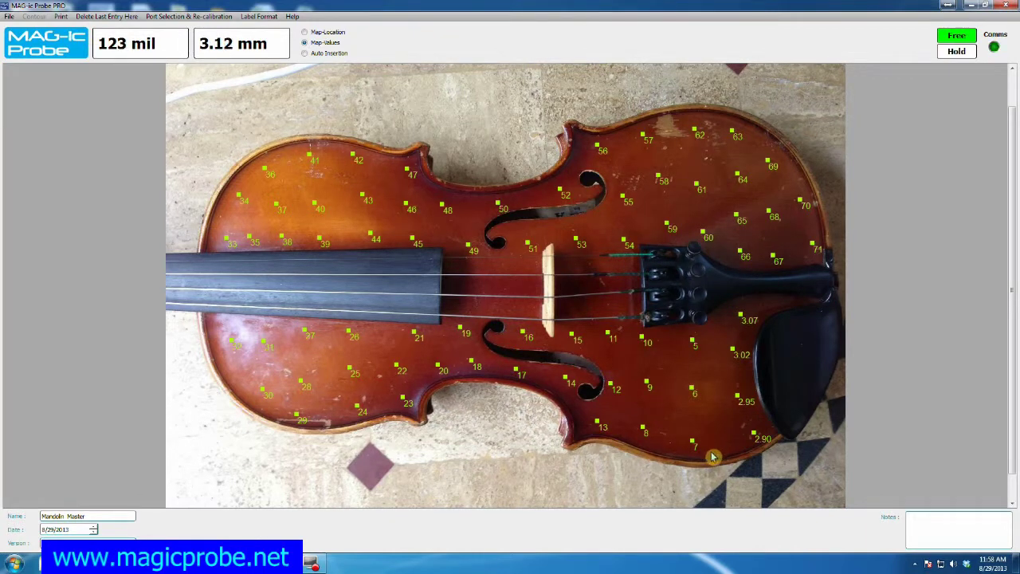
{"action": "left_click", "coordinate": [713, 457]}
{"action": "left_click", "coordinate": [713, 460]}
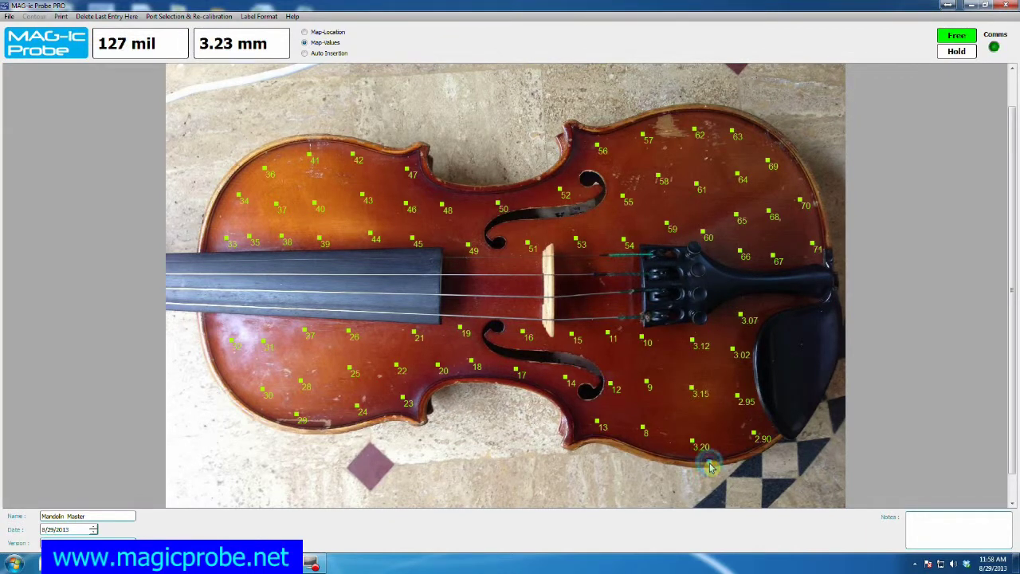
{"action": "left_click", "coordinate": [678, 465]}
{"action": "left_click", "coordinate": [677, 461]}
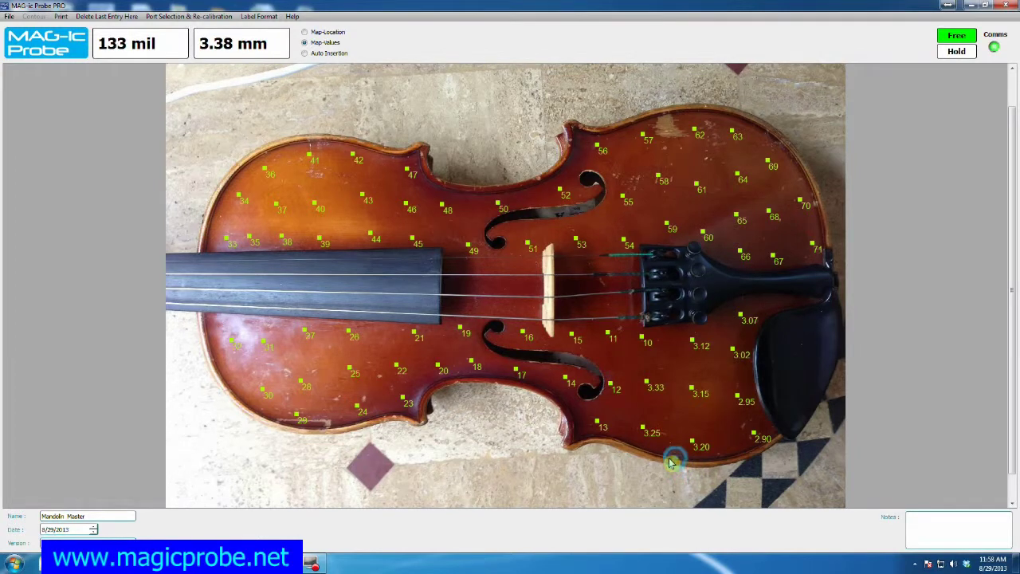
{"action": "left_click", "coordinate": [602, 469]}
{"action": "left_click", "coordinate": [593, 482]}
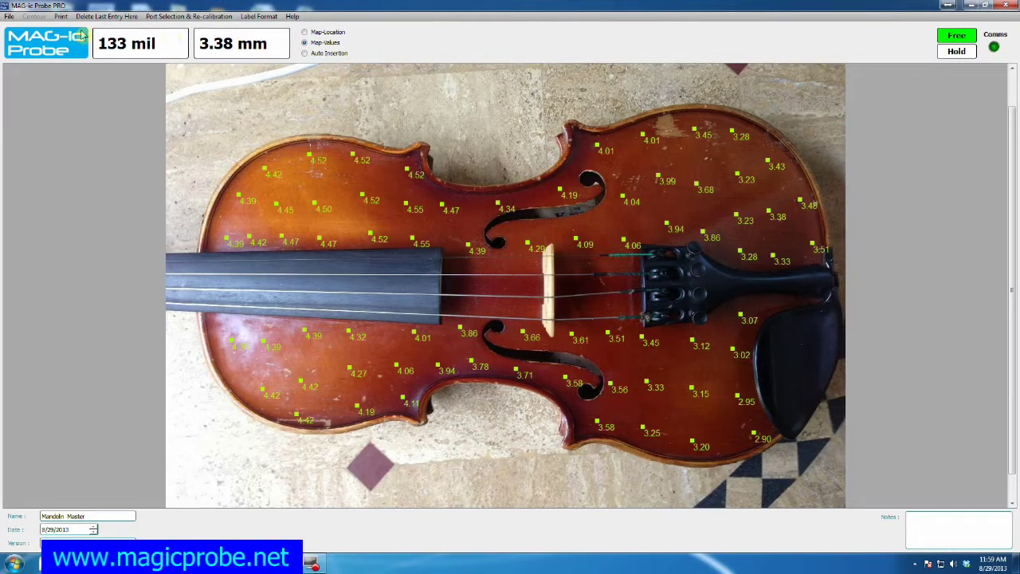
Step: Show the contour map of the violin's recorded thickness readings and layer values
{"action": "left_click", "coordinate": [9, 17]}
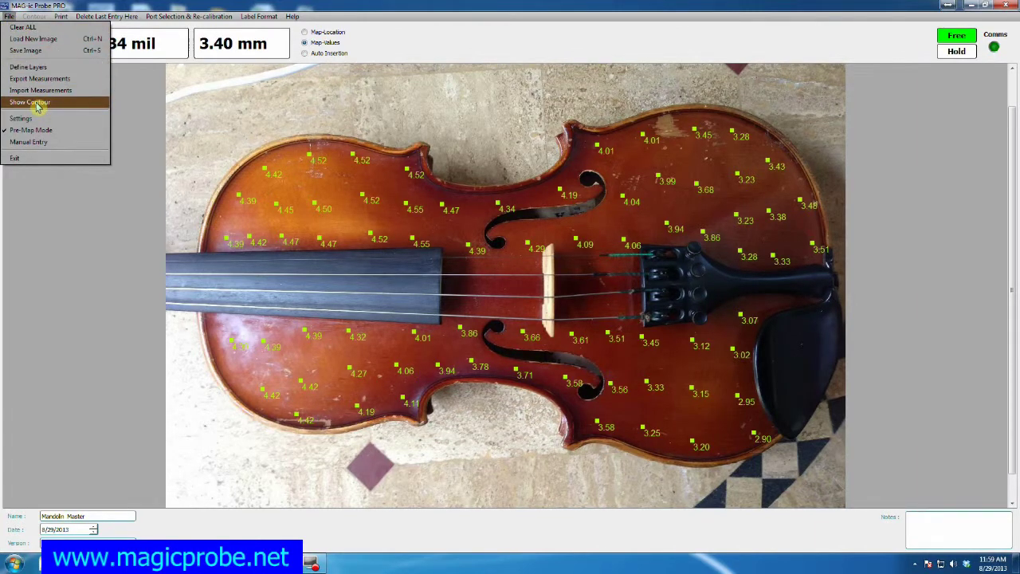
{"action": "left_click", "coordinate": [37, 104]}
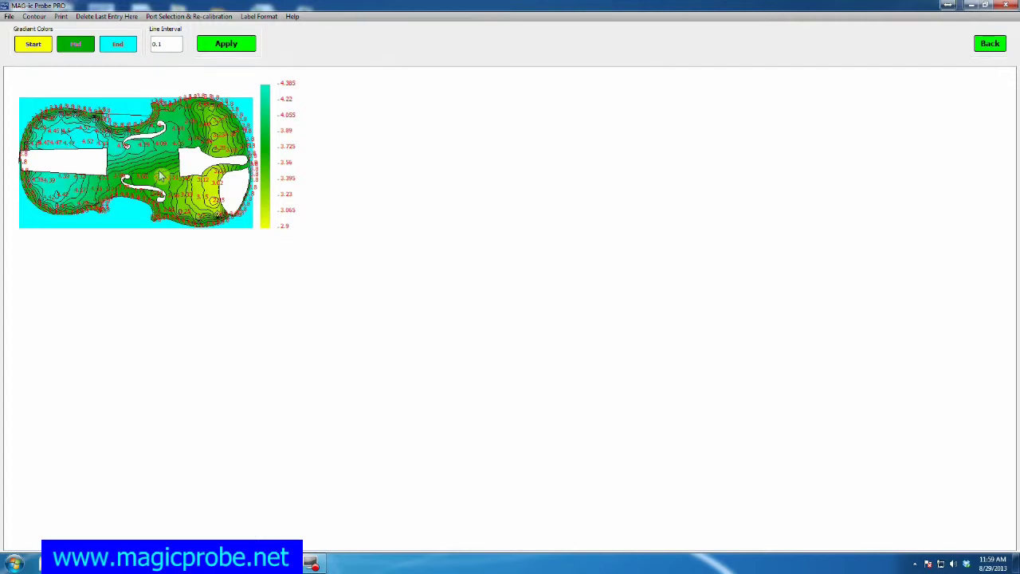
{"action": "scroll", "coordinate": [160, 176], "scroll_direction": "up", "scroll_amount": 6}
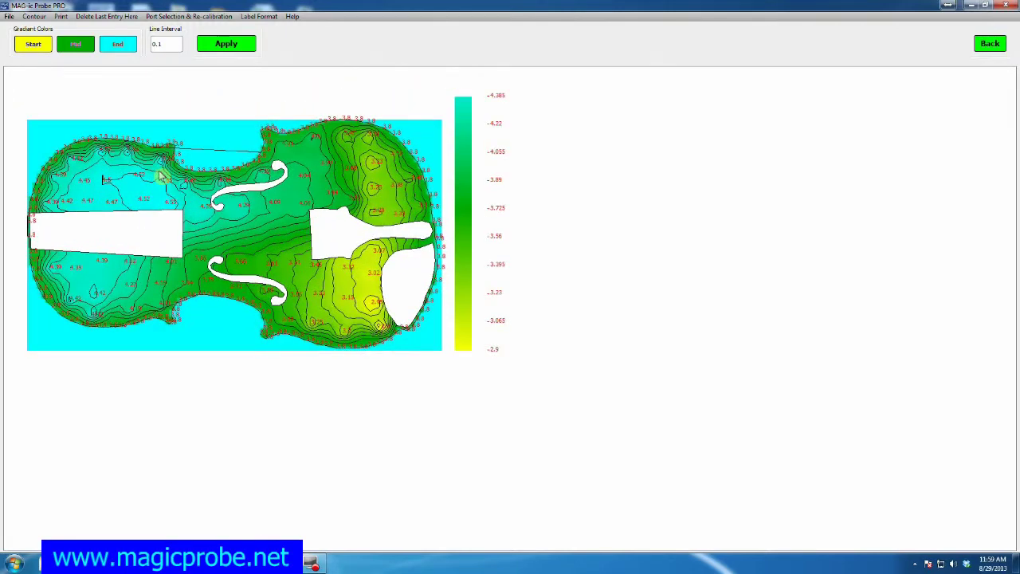
{"action": "scroll", "coordinate": [159, 176], "scroll_direction": "up", "scroll_amount": 4}
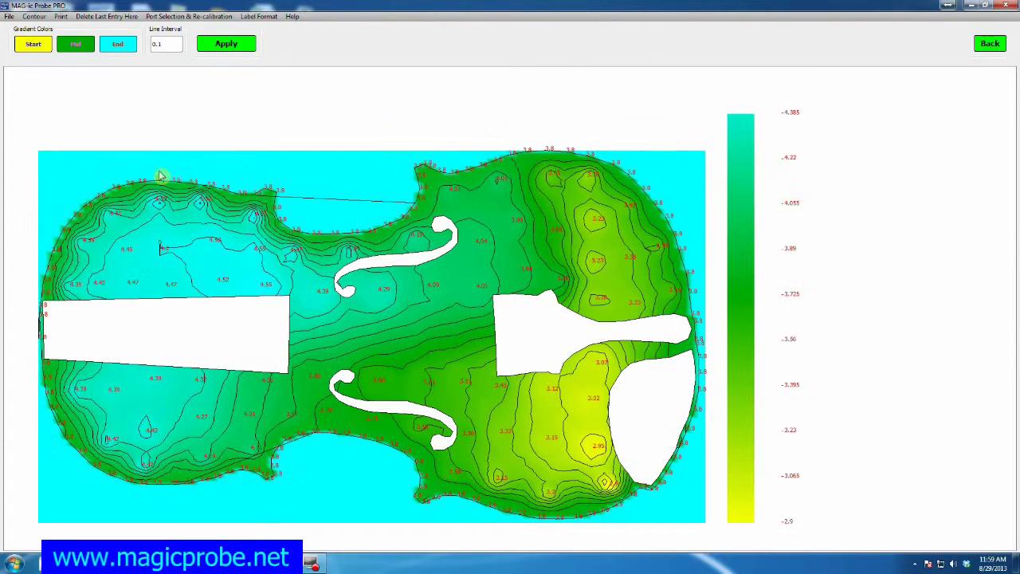
{"action": "scroll", "coordinate": [159, 176], "scroll_direction": "down", "scroll_amount": 5}
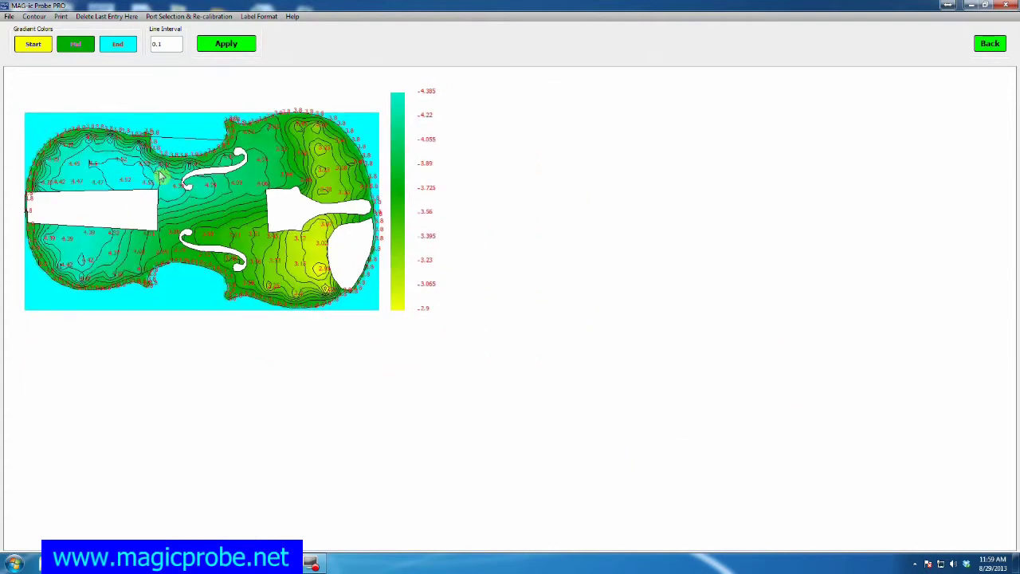
Step: Enlarge the violin contour map and set the gradient's start color to red
{"action": "scroll", "coordinate": [159, 176], "scroll_direction": "down", "scroll_amount": 4}
{"action": "scroll", "coordinate": [159, 173], "scroll_direction": "up", "scroll_amount": 3}
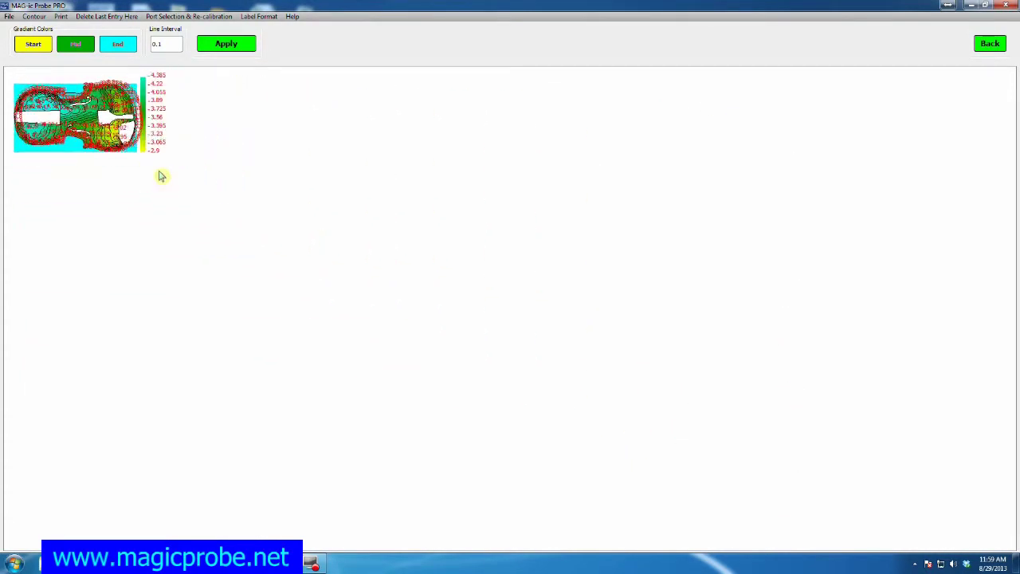
{"action": "scroll", "coordinate": [169, 175], "scroll_direction": "up", "scroll_amount": 5}
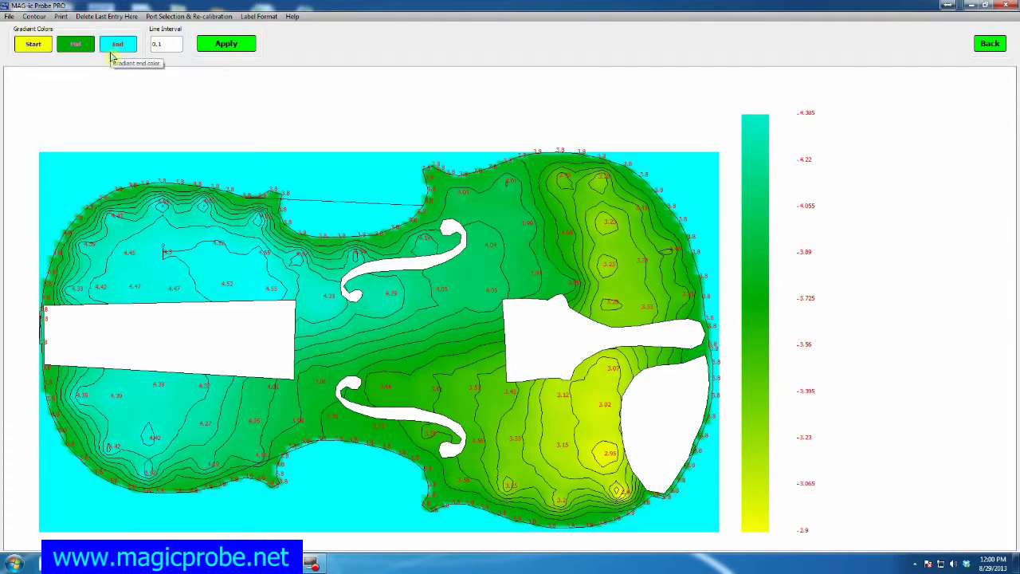
{"action": "left_click", "coordinate": [34, 46]}
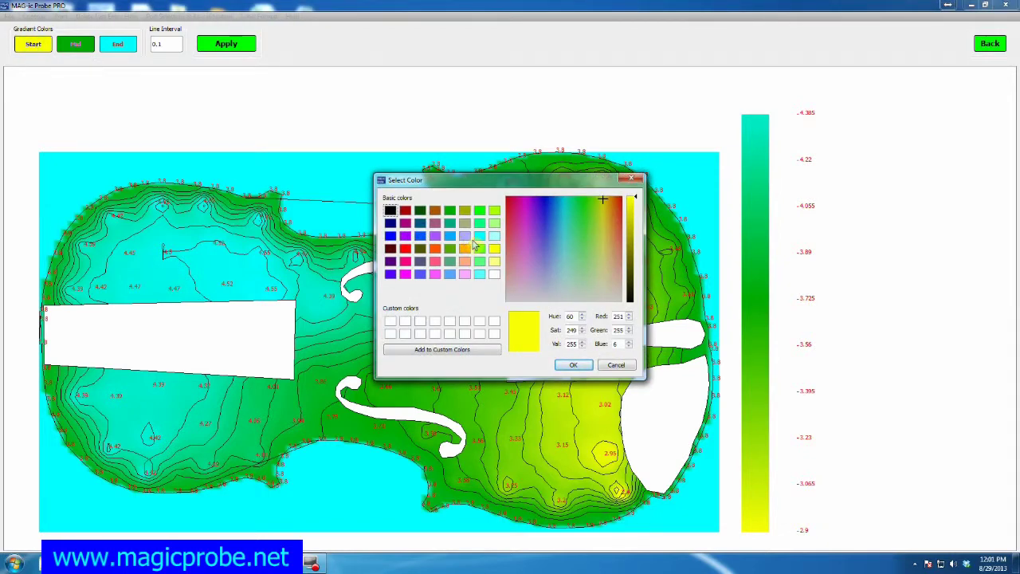
{"action": "left_click", "coordinate": [406, 250]}
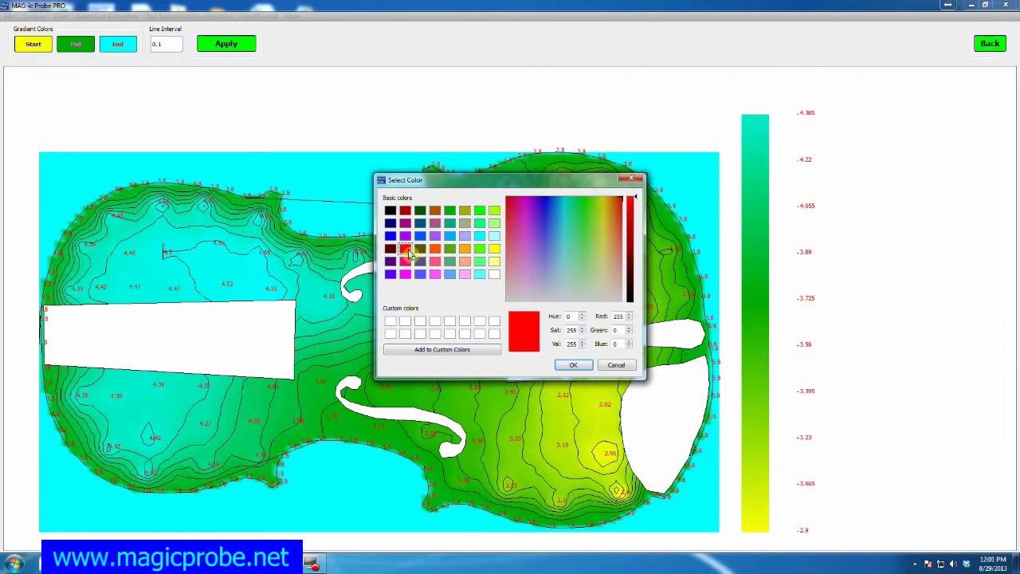
{"action": "left_click", "coordinate": [574, 366]}
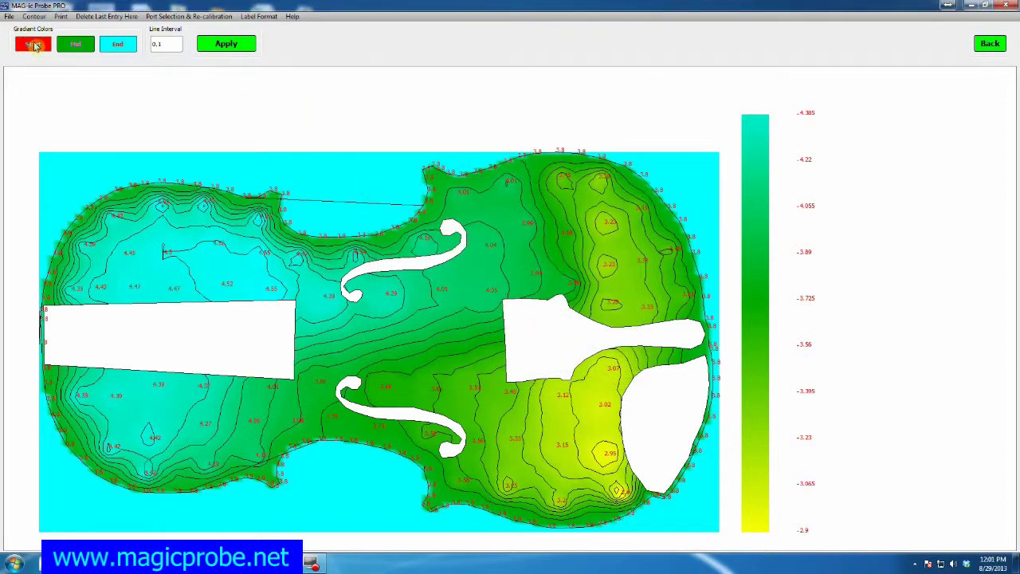
Step: Set the gradient's mid color to orange and apply the new colors to the contour map
{"action": "left_click", "coordinate": [76, 47]}
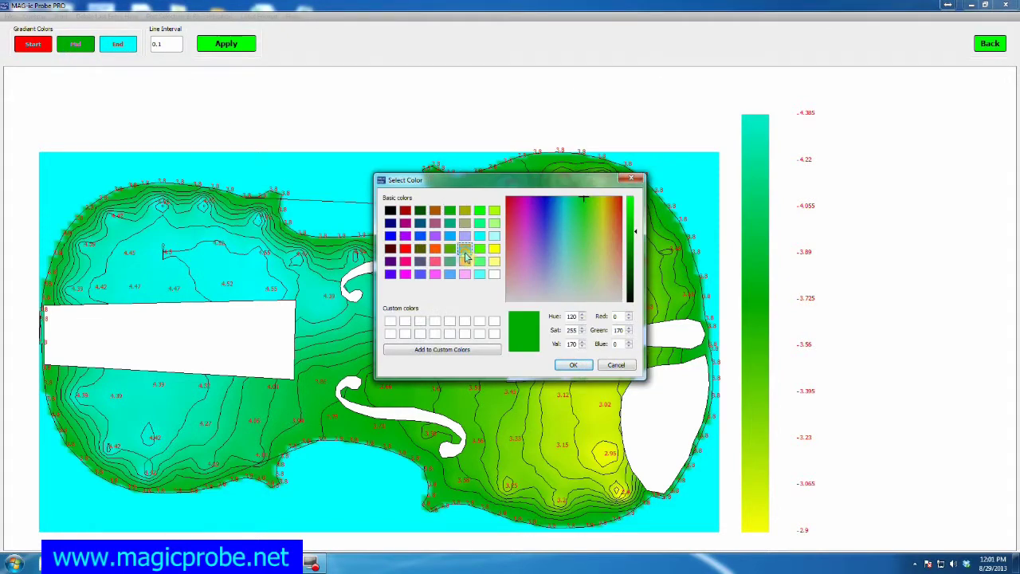
{"action": "left_click", "coordinate": [465, 250]}
{"action": "left_click", "coordinate": [580, 365]}
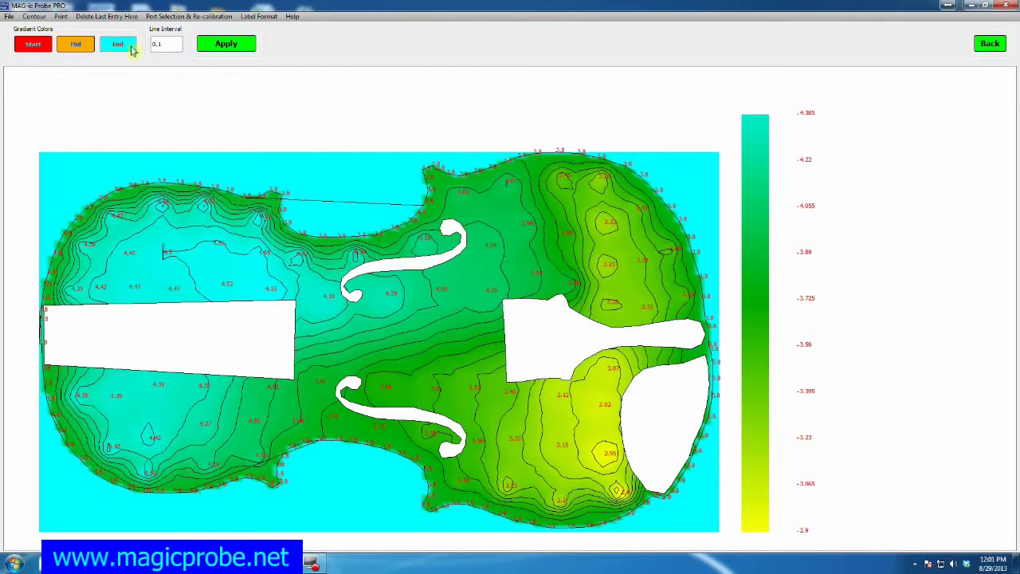
{"action": "left_click", "coordinate": [225, 49]}
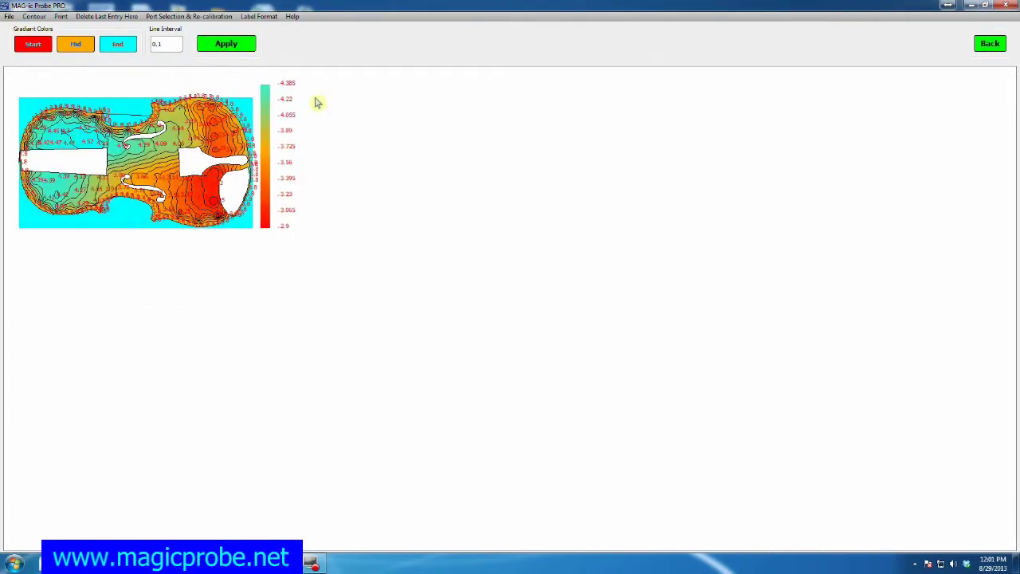
{"action": "scroll", "coordinate": [138, 139], "scroll_direction": "up", "scroll_amount": 10}
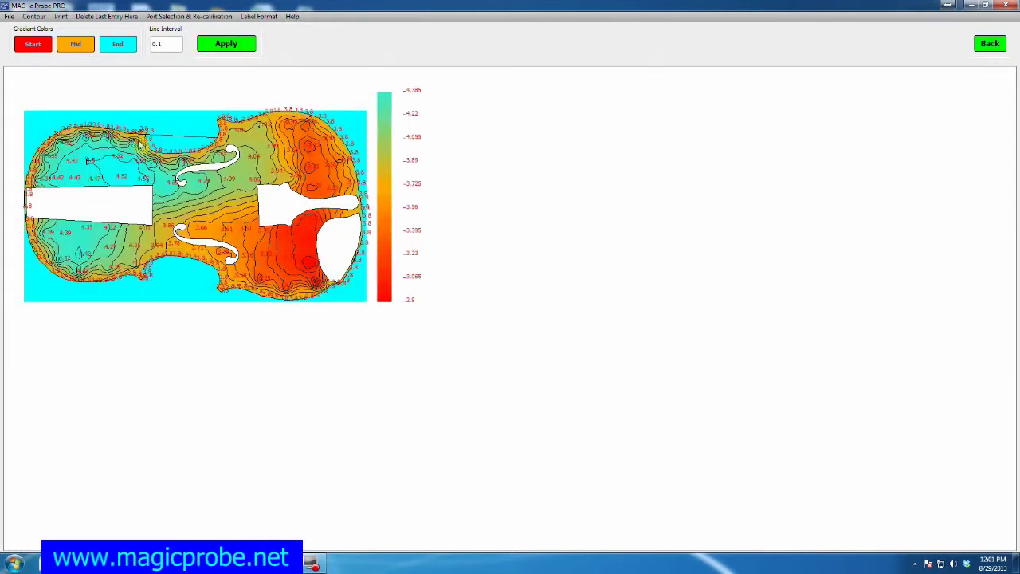
{"action": "scroll", "coordinate": [137, 145], "scroll_direction": "up", "scroll_amount": 1}
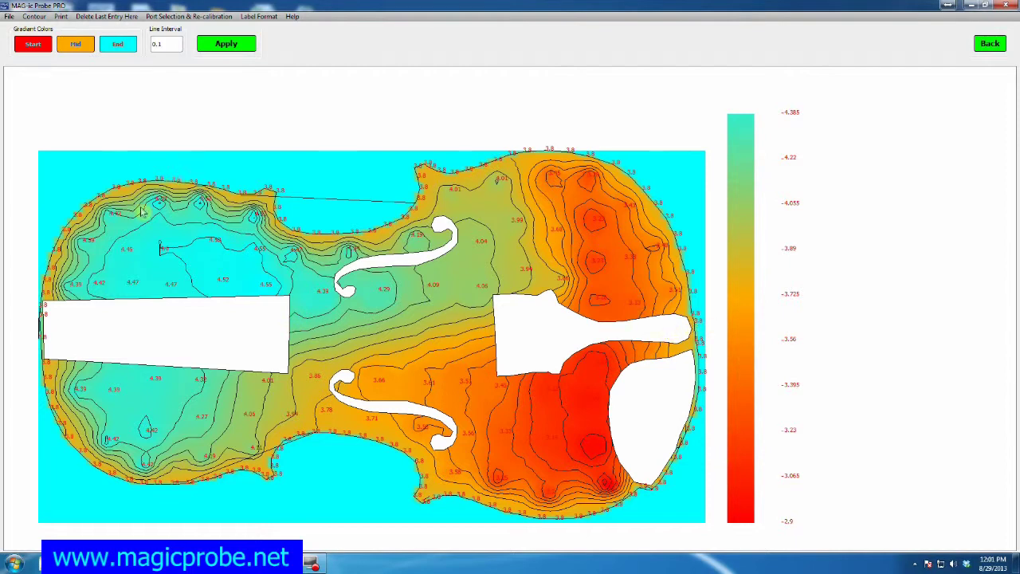
Step: Set the gradient's start color to bright green and its mid color to yellow, and apply them to the contour map
{"action": "left_click", "coordinate": [32, 44]}
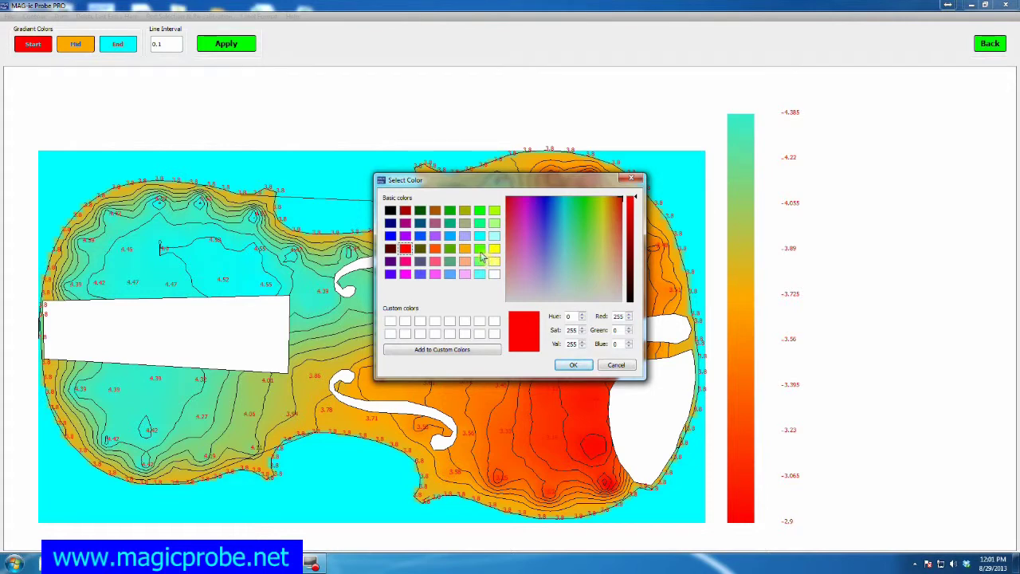
{"action": "left_click", "coordinate": [479, 249]}
{"action": "left_click", "coordinate": [572, 365]}
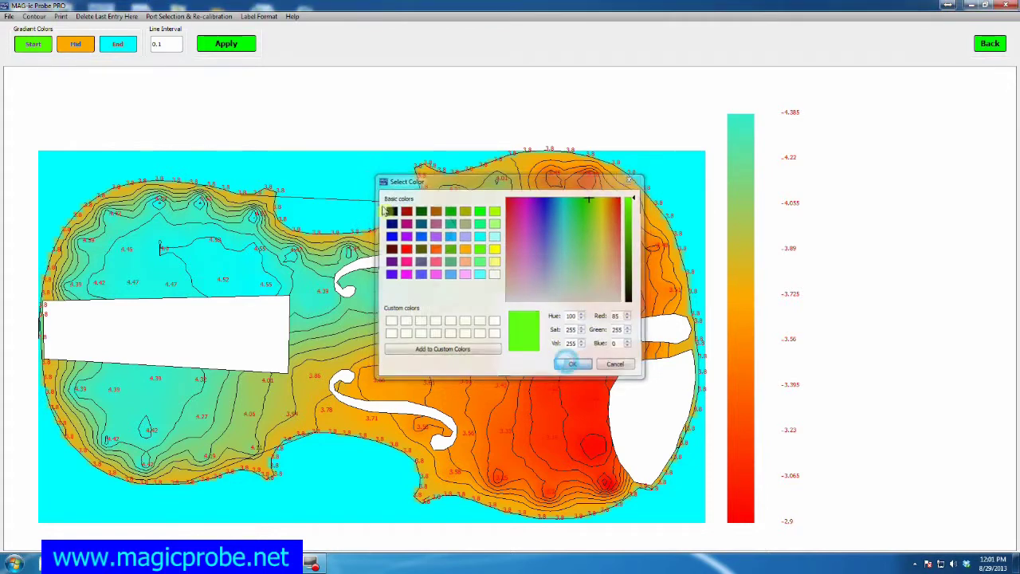
{"action": "left_click", "coordinate": [88, 46]}
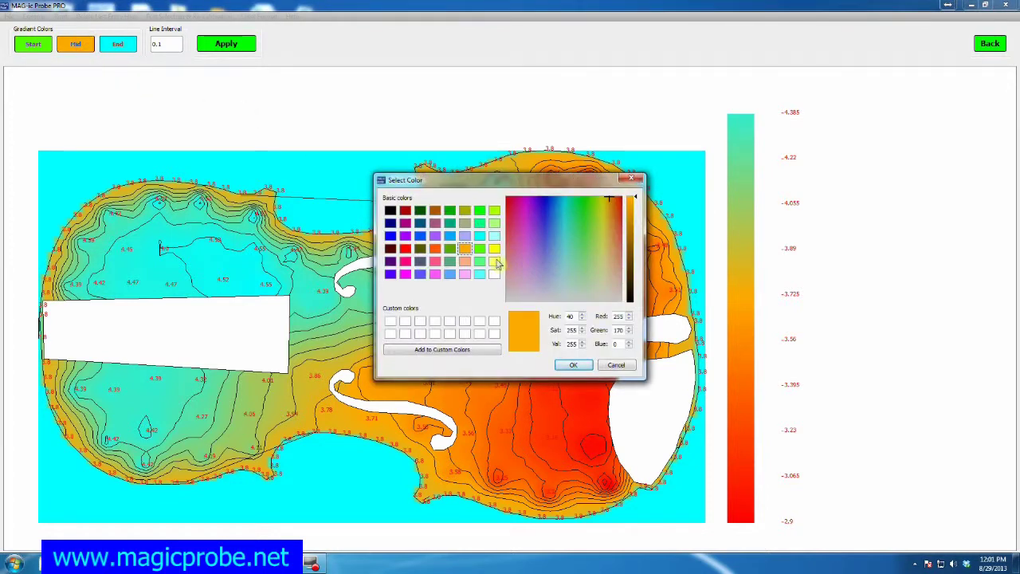
{"action": "left_click", "coordinate": [495, 249]}
{"action": "left_click", "coordinate": [580, 366]}
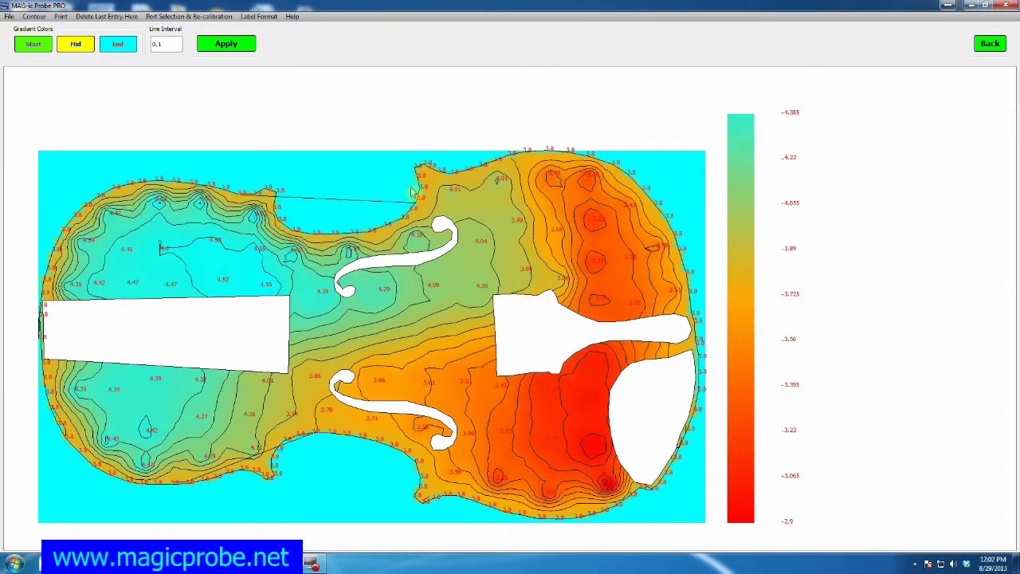
{"action": "left_click", "coordinate": [239, 42]}
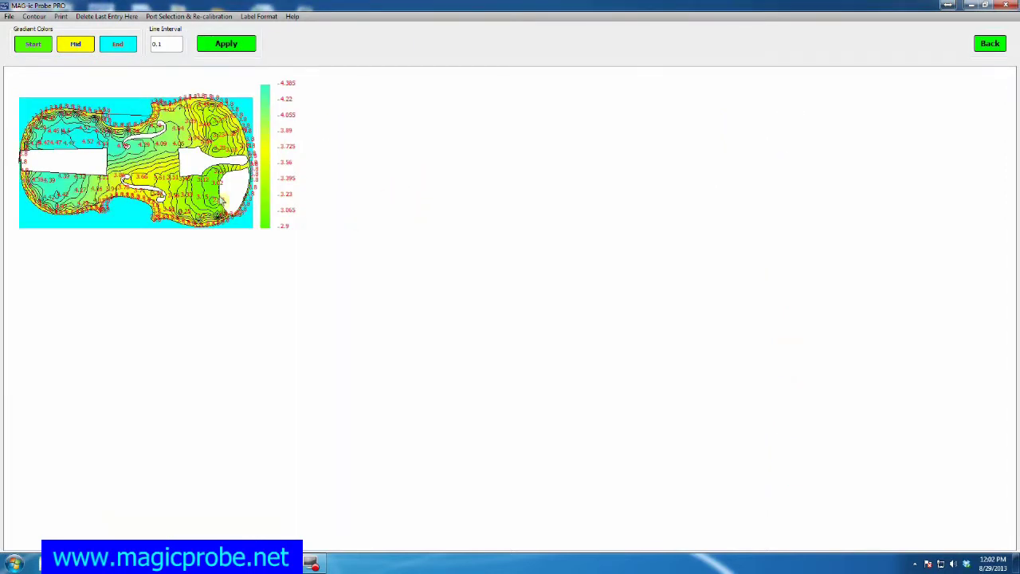
{"action": "scroll", "coordinate": [139, 162], "scroll_direction": "up", "scroll_amount": 9}
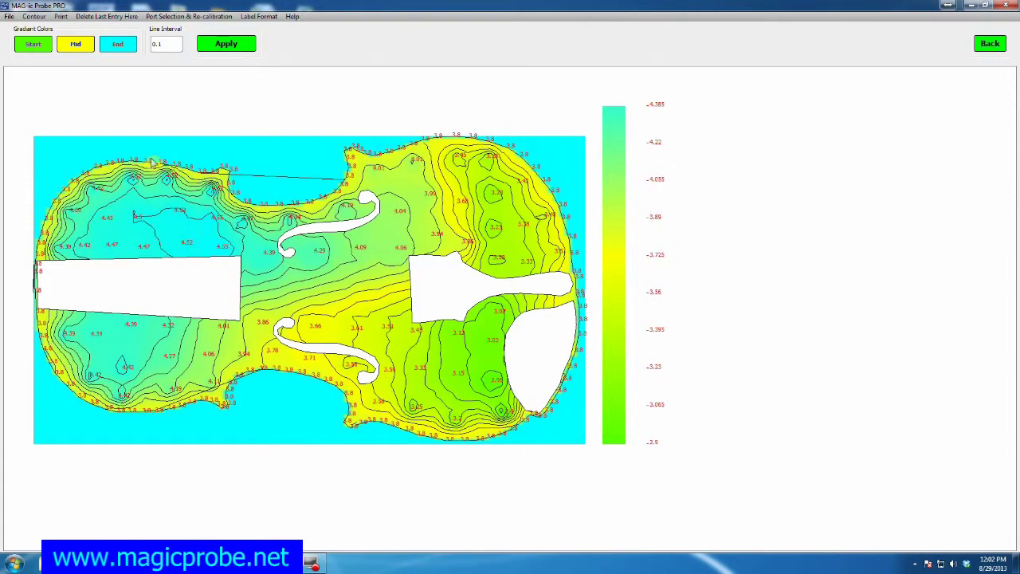
{"action": "scroll", "coordinate": [147, 164], "scroll_direction": "up", "scroll_amount": 1}
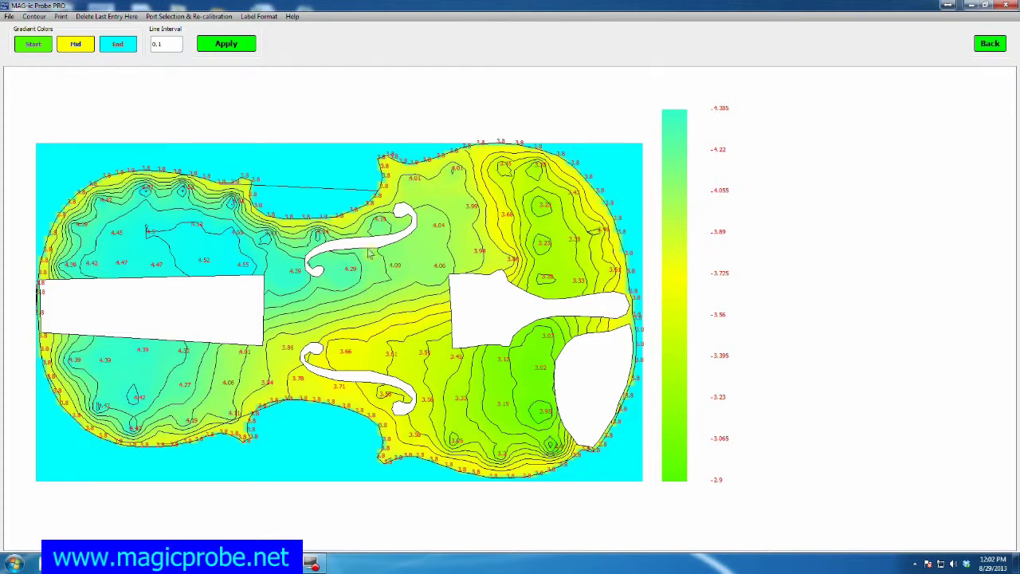
Step: Try contour line intervals of 0.8 and 0.01 on the violin map, applying each value
{"action": "left_click", "coordinate": [164, 44]}
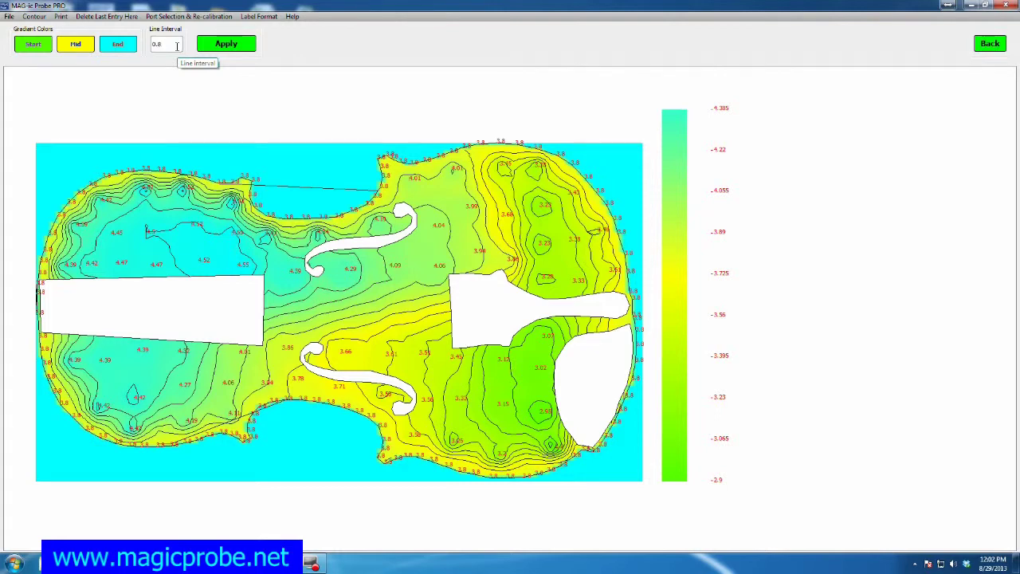
{"action": "left_click", "coordinate": [227, 43]}
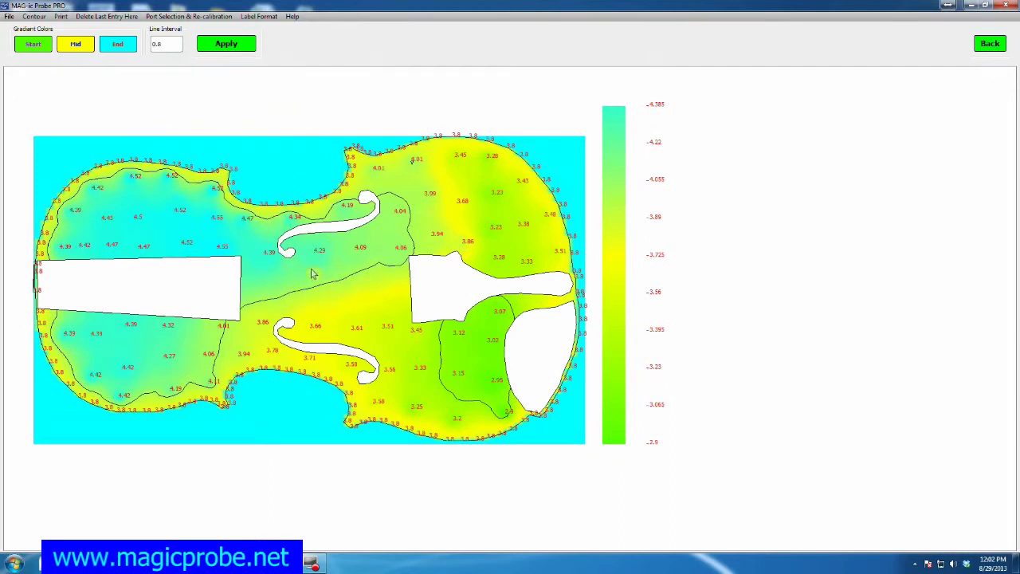
{"action": "left_click_drag", "start_coordinate": [164, 45], "coordinate": [158, 45]}
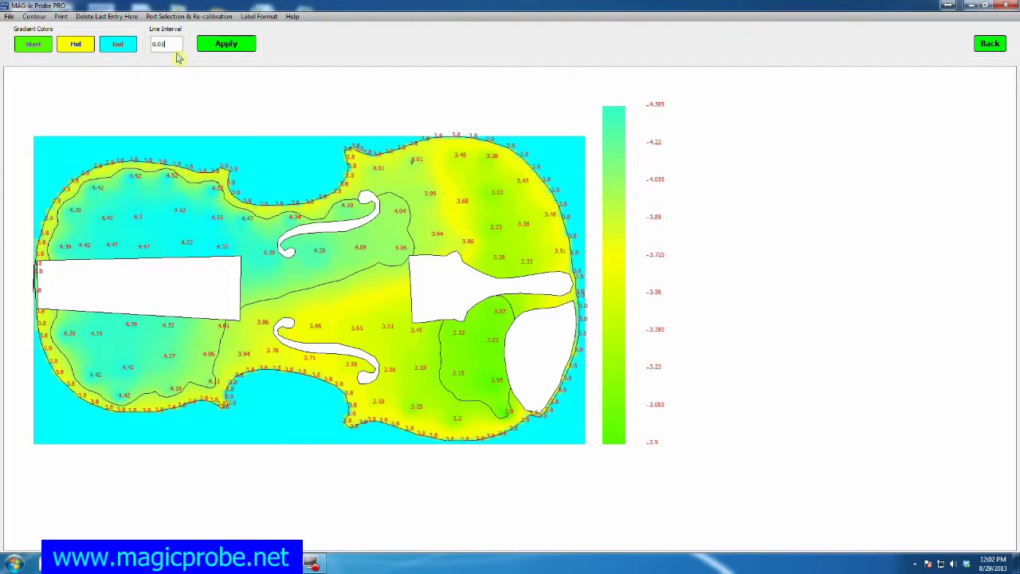
{"action": "left_click", "coordinate": [209, 45]}
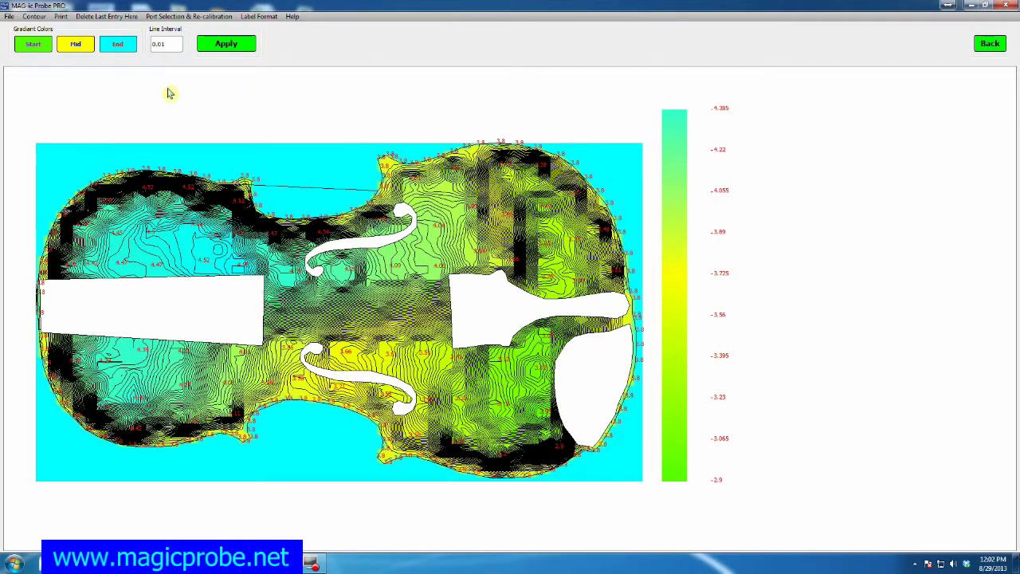
Step: Set the contour line interval to 0.1 and apply it to the map
{"action": "left_click_drag", "start_coordinate": [166, 46], "coordinate": [158, 46]}
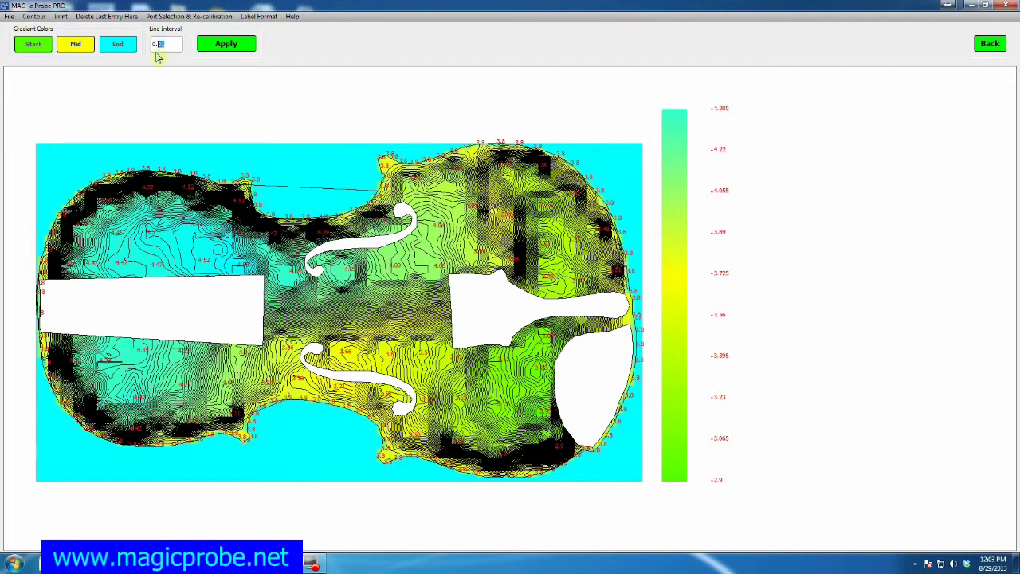
{"action": "type", "text": "1"}
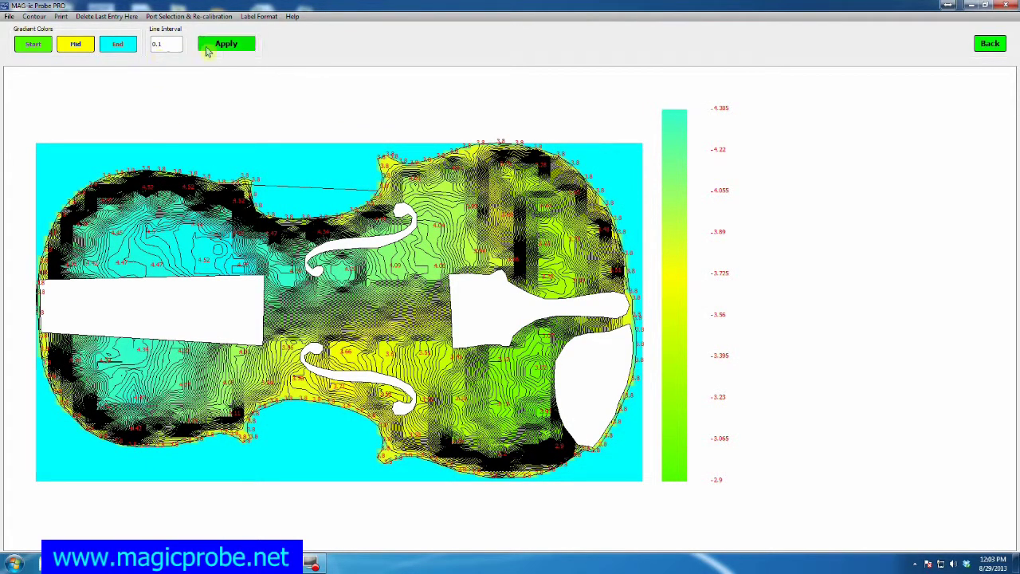
{"action": "left_click", "coordinate": [210, 45]}
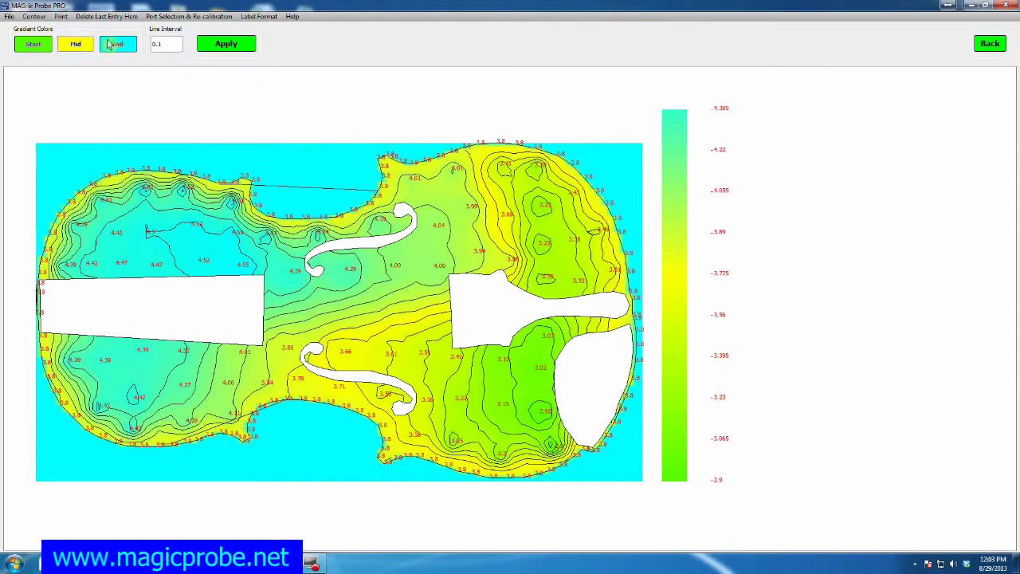
Step: Display the violin contour map as a wire frame and enlarge it for inspection
{"action": "left_click", "coordinate": [37, 18]}
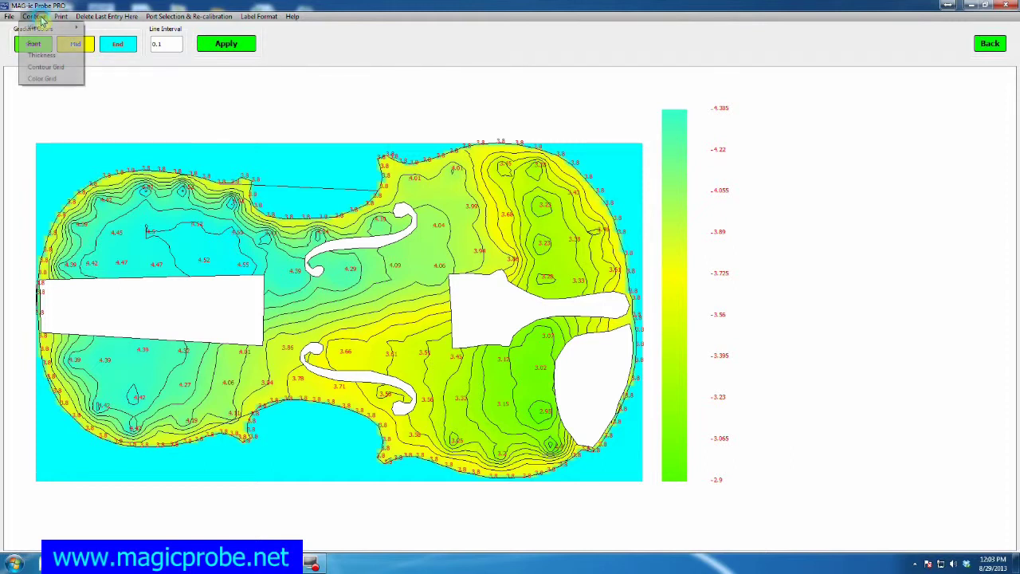
{"action": "mouse_move", "coordinate": [40, 27]}
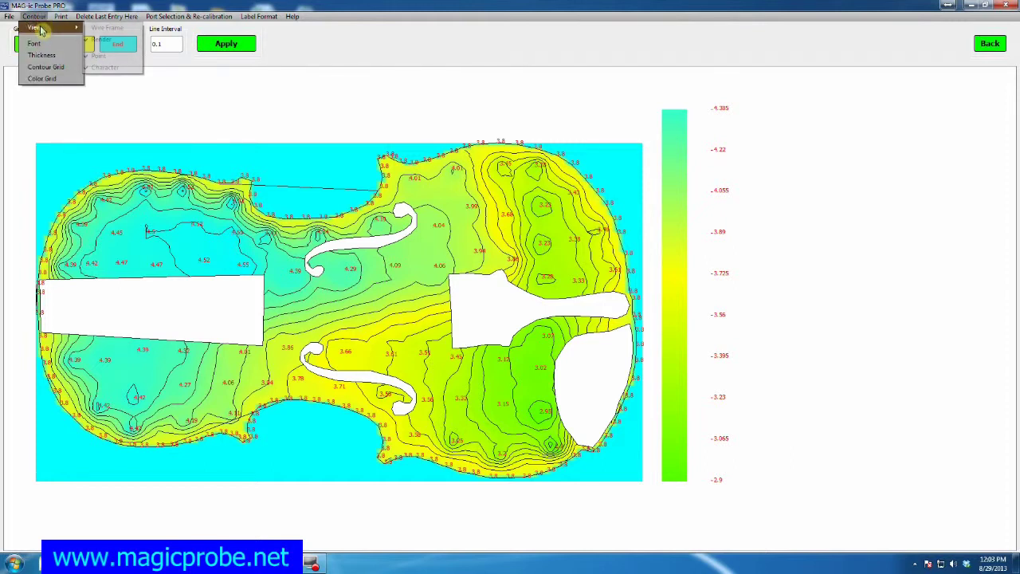
{"action": "left_click", "coordinate": [102, 40]}
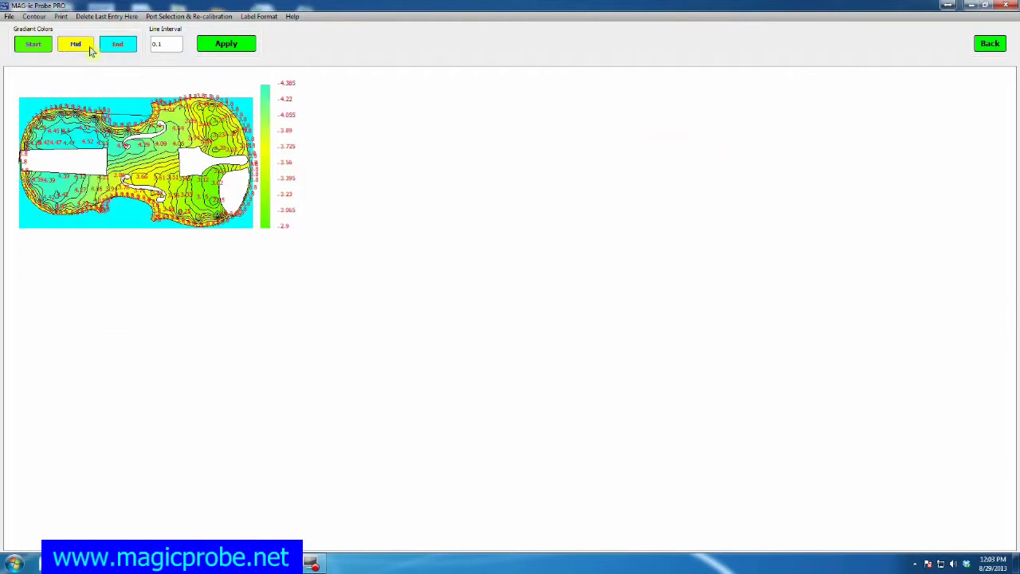
{"action": "left_click", "coordinate": [35, 18]}
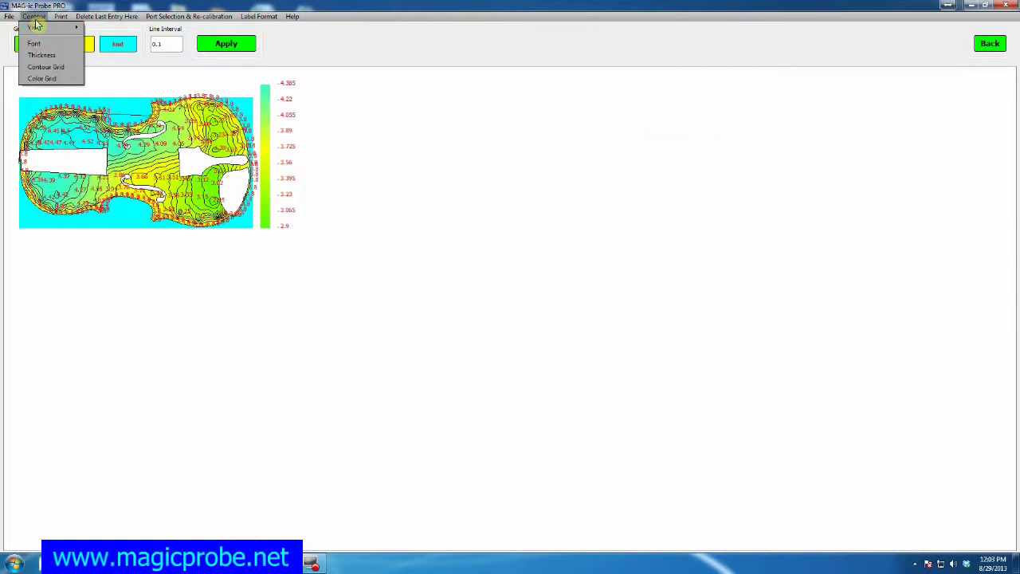
{"action": "mouse_move", "coordinate": [36, 29]}
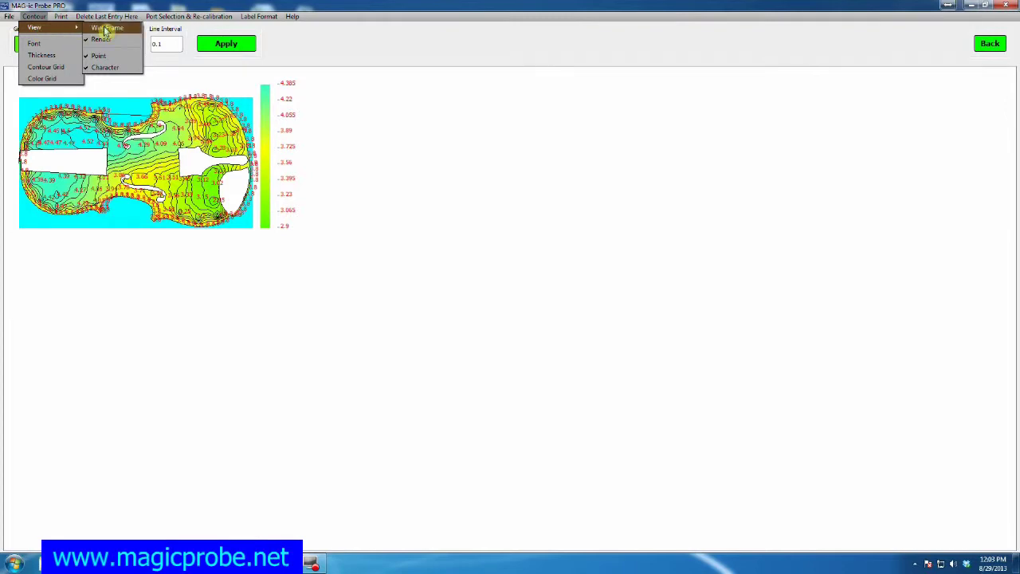
{"action": "left_click", "coordinate": [105, 29]}
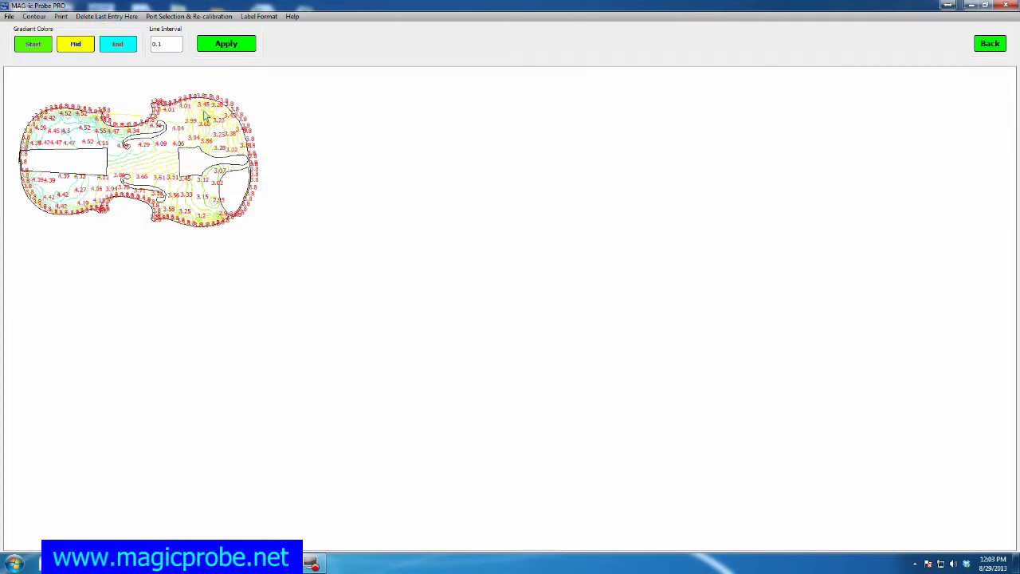
{"action": "scroll", "coordinate": [108, 149], "scroll_direction": "up", "scroll_amount": 10}
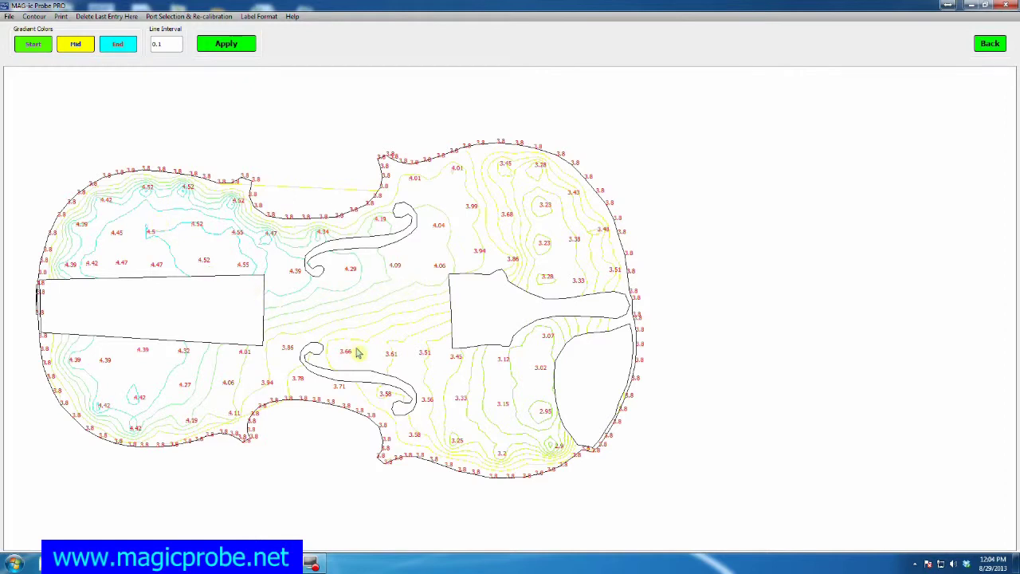
Step: Switch the contour map back to the rendered view
{"action": "left_click", "coordinate": [35, 17]}
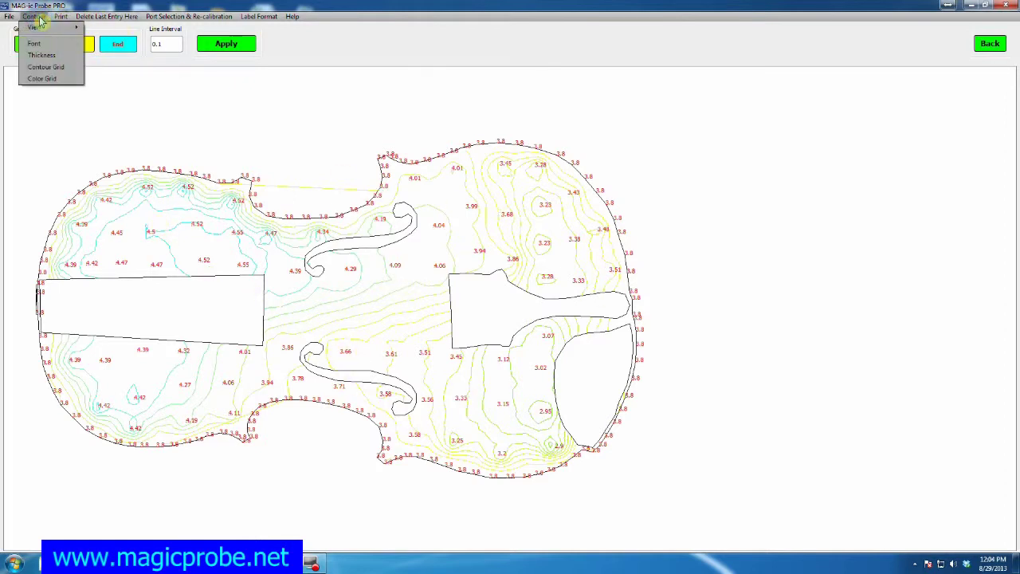
{"action": "mouse_move", "coordinate": [39, 28]}
{"action": "left_click", "coordinate": [109, 42]}
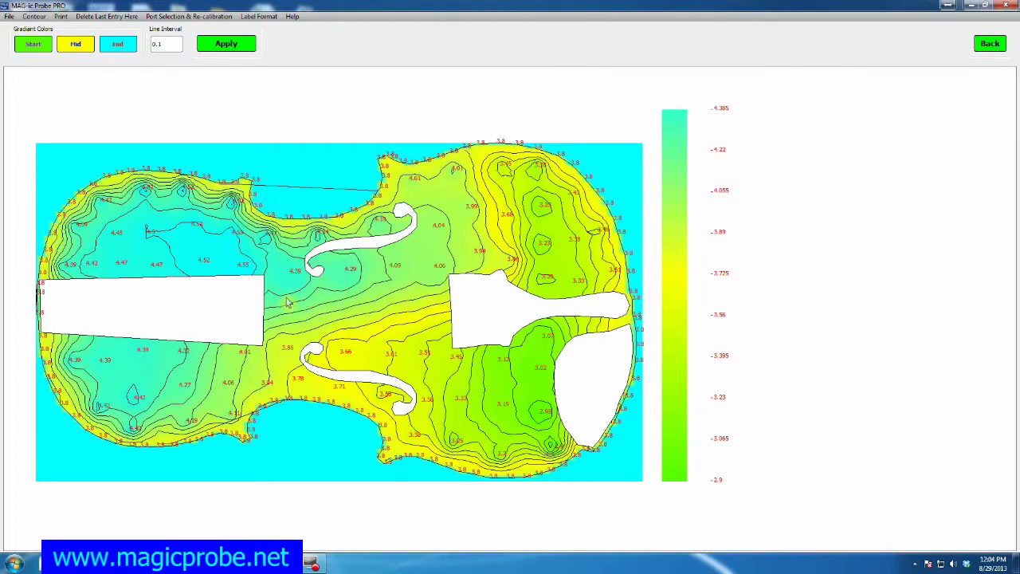
Step: Set the font size of the contour map labels to 6
{"action": "left_click", "coordinate": [36, 18]}
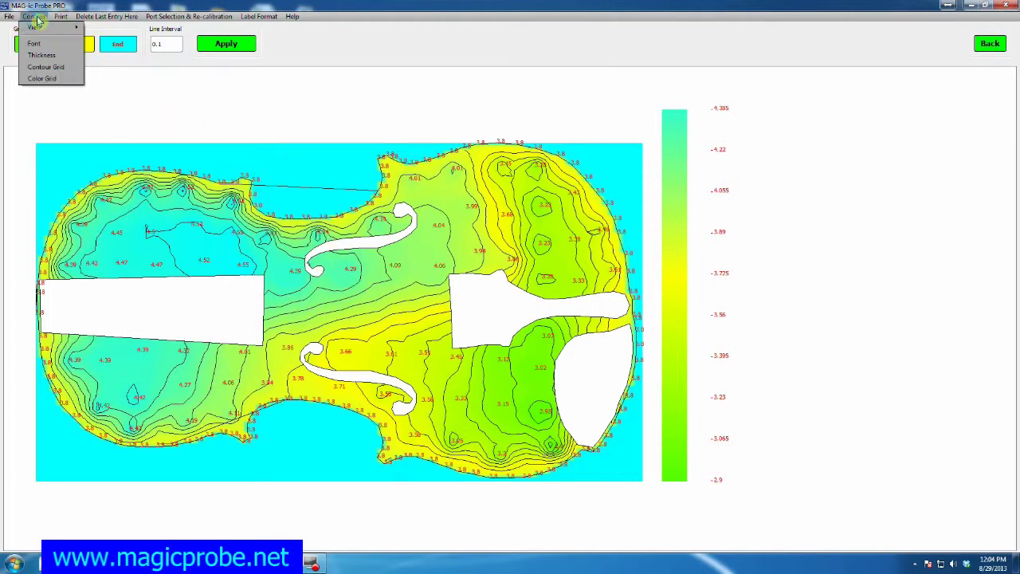
{"action": "left_click", "coordinate": [37, 45]}
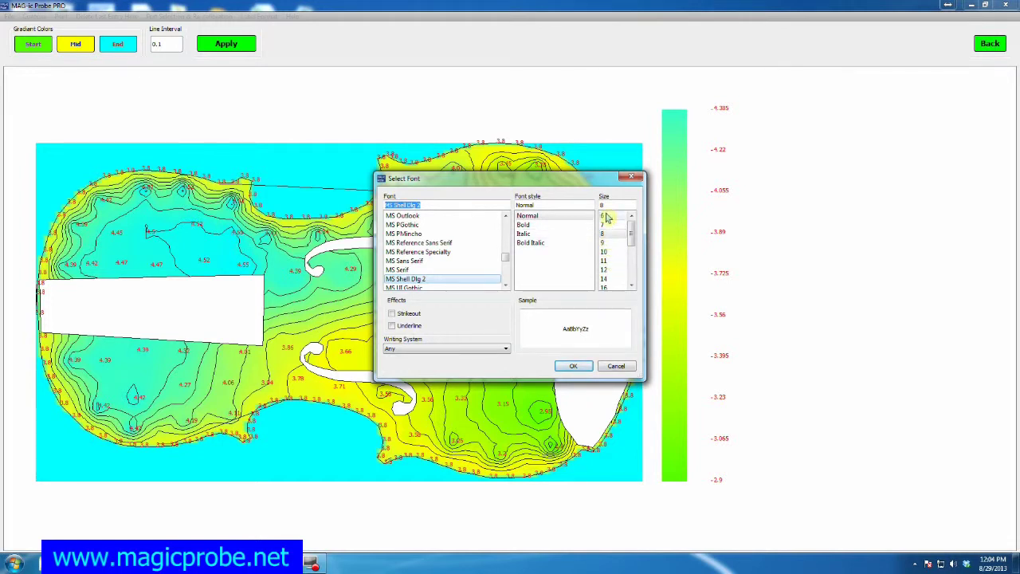
{"action": "left_click", "coordinate": [607, 217]}
{"action": "left_click", "coordinate": [580, 366]}
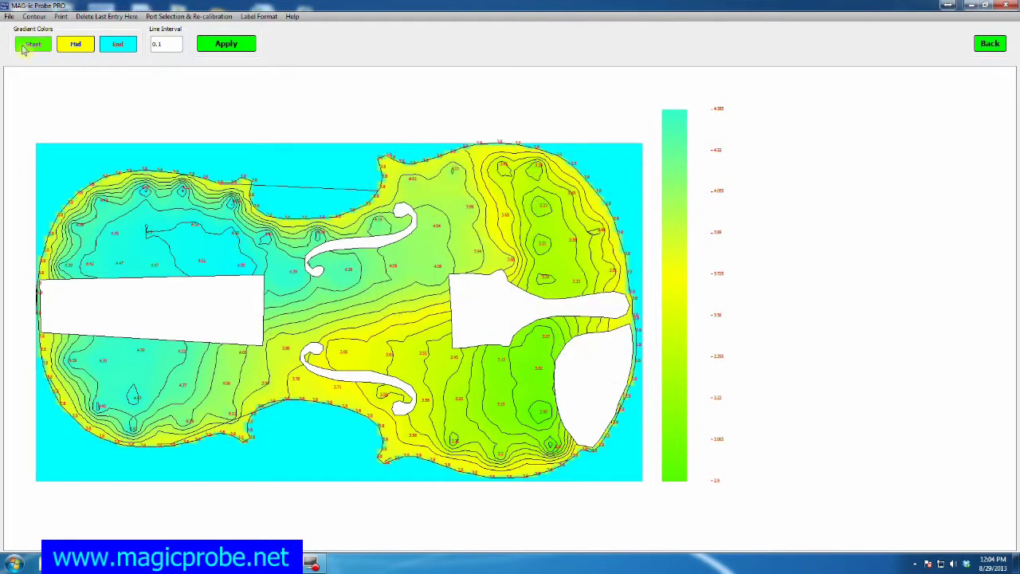
Step: Try a much coarser contour grid on the violin map by lowering the contour grid number
{"action": "left_click", "coordinate": [34, 16]}
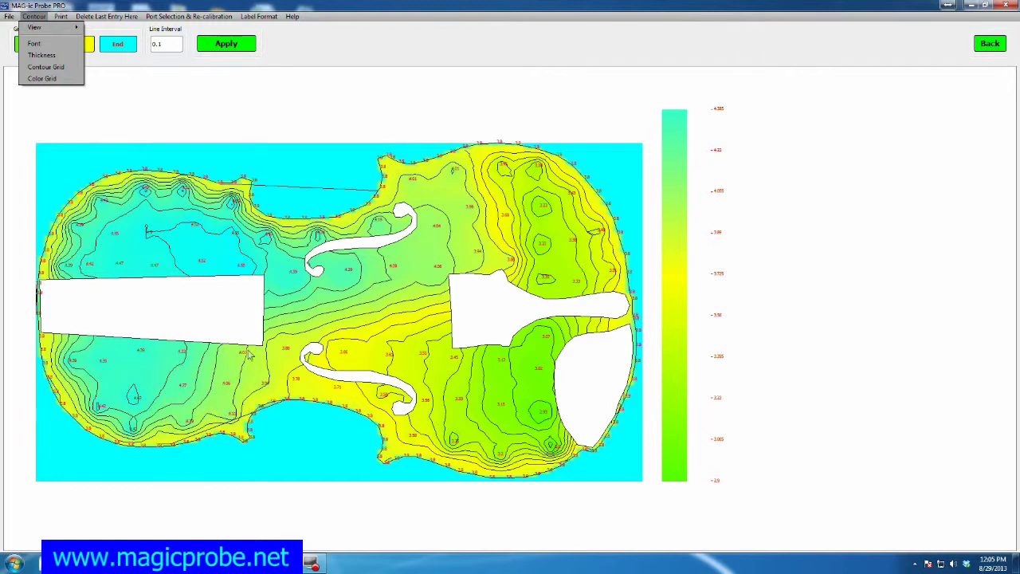
{"action": "left_click", "coordinate": [48, 68]}
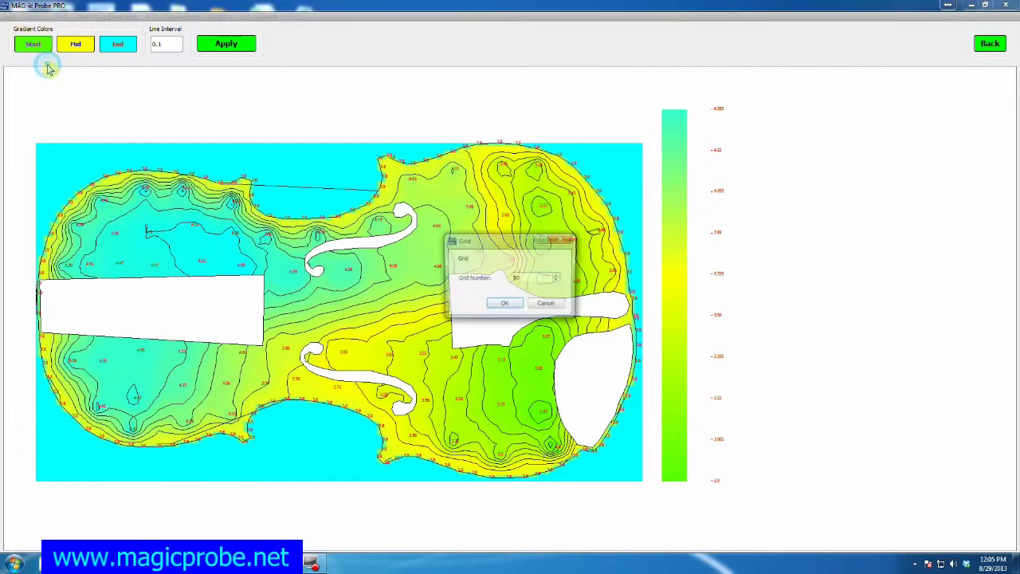
{"action": "double_click", "coordinate": [516, 279]}
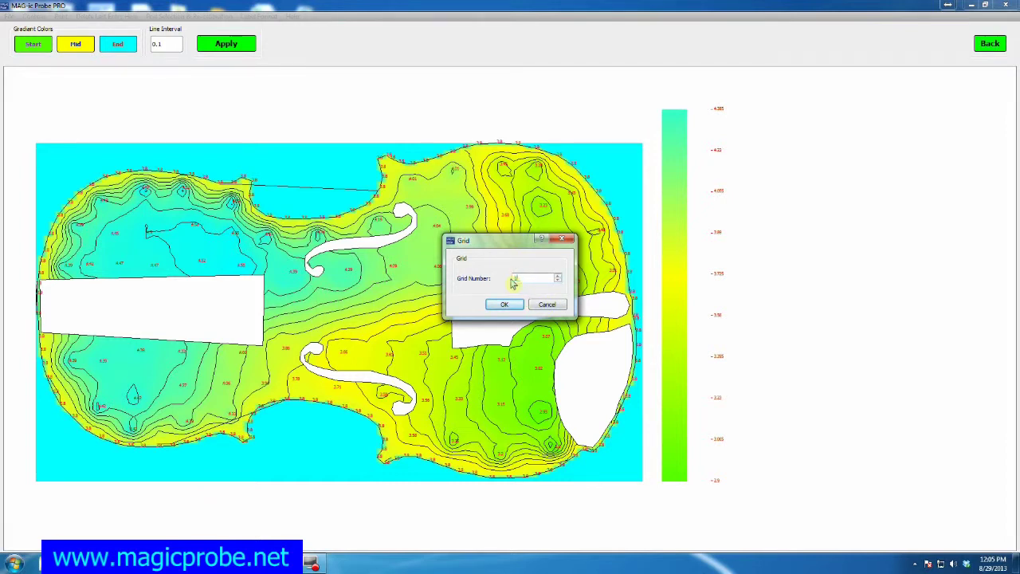
{"action": "left_click", "coordinate": [506, 305]}
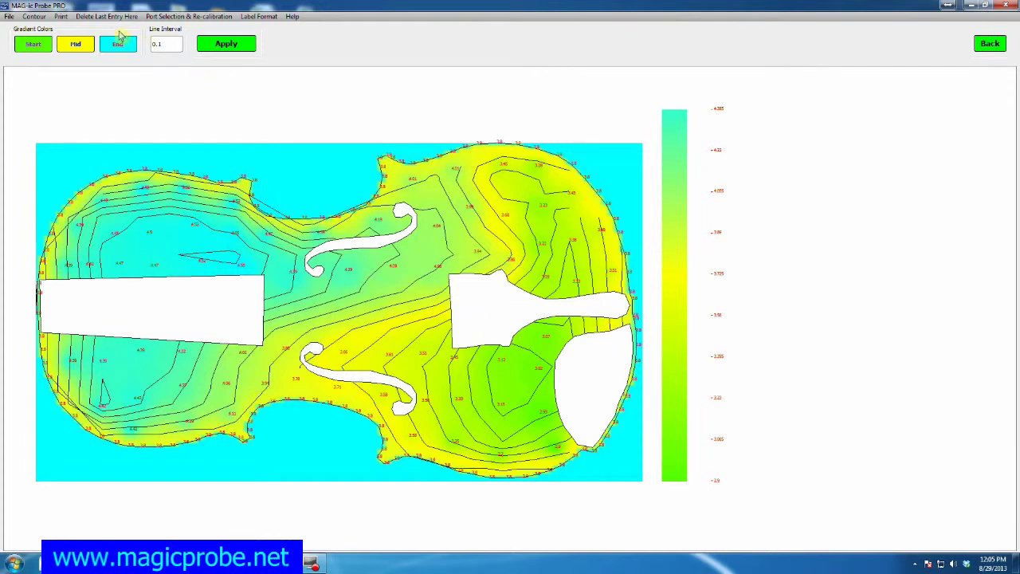
Step: Try a contour grid number of 100 on the violin map
{"action": "left_click", "coordinate": [38, 16]}
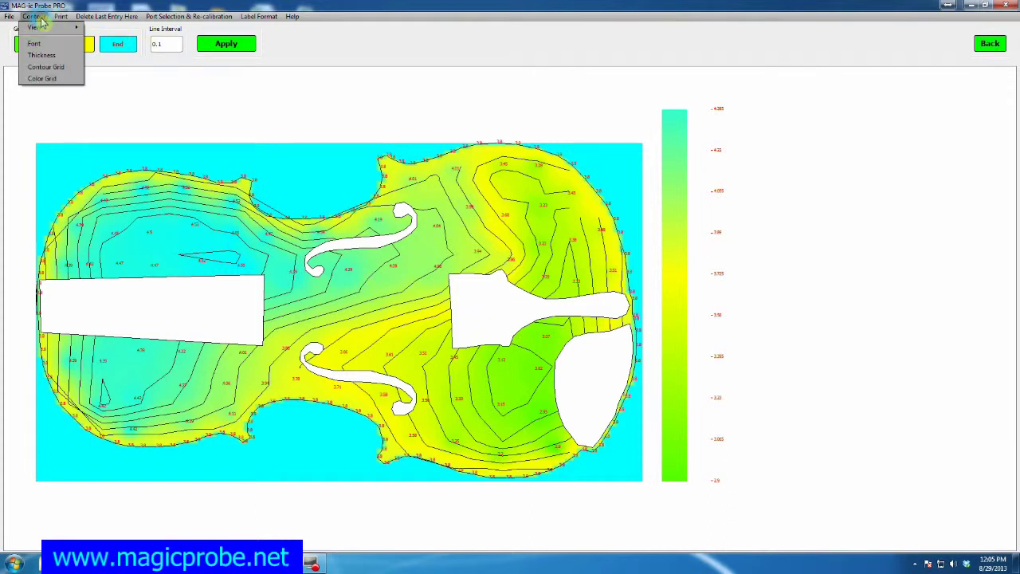
{"action": "left_click", "coordinate": [50, 68]}
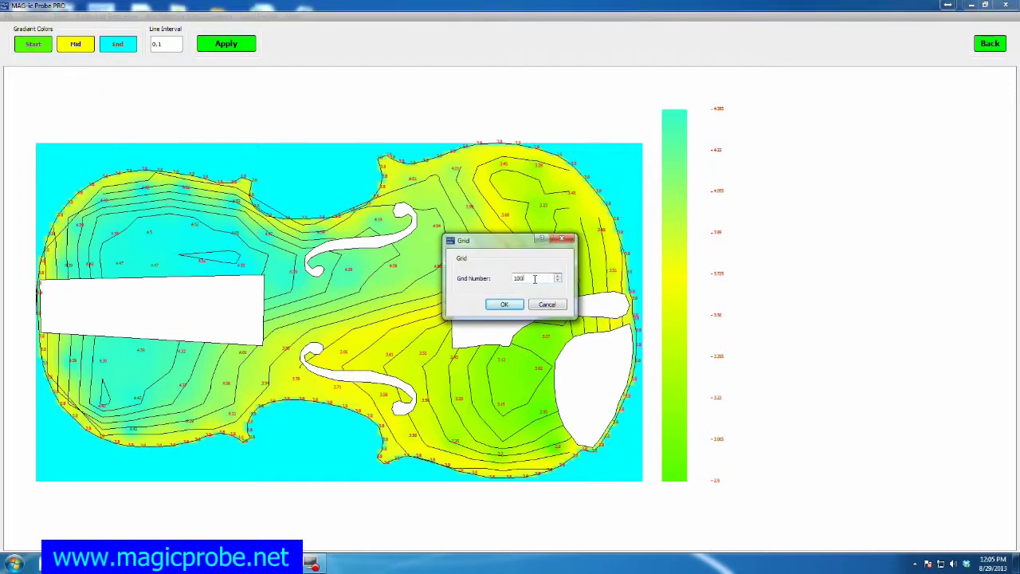
{"action": "left_click", "coordinate": [504, 304]}
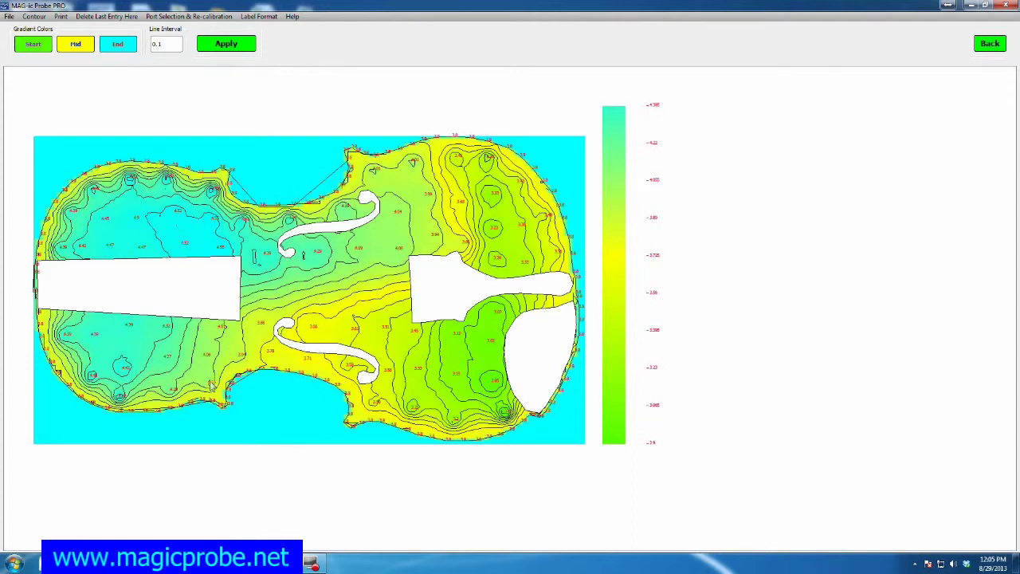
Step: Set the contour grid number of the violin map to 50
{"action": "left_click", "coordinate": [44, 17]}
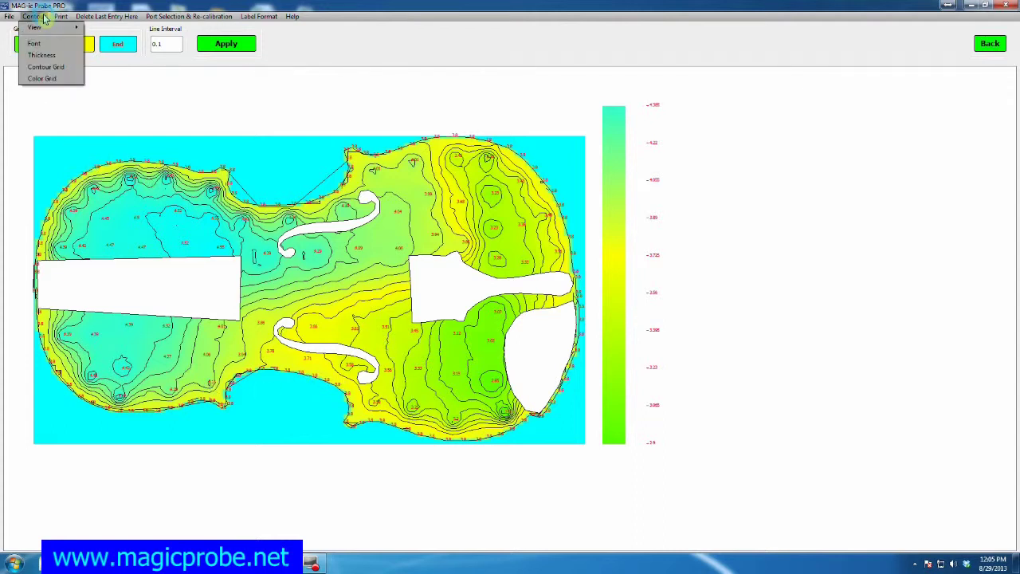
{"action": "left_click", "coordinate": [41, 66]}
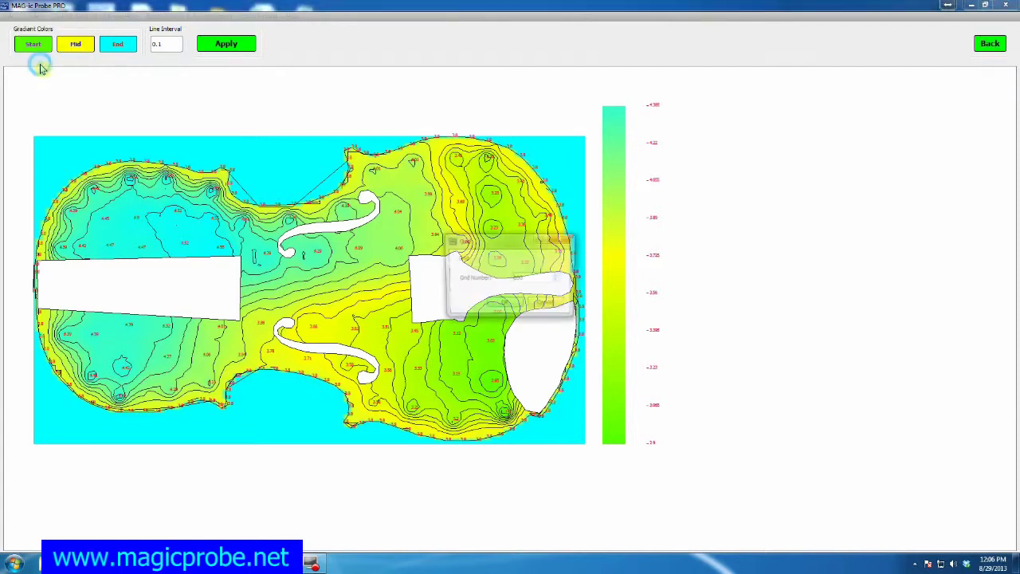
{"action": "left_click_drag", "start_coordinate": [537, 285], "coordinate": [506, 284]}
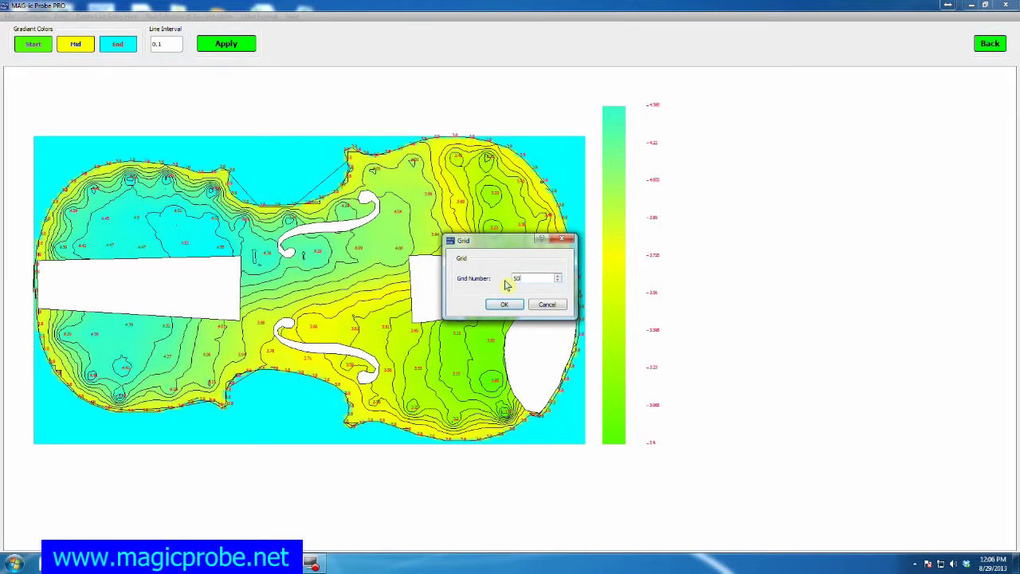
{"action": "left_click", "coordinate": [505, 305]}
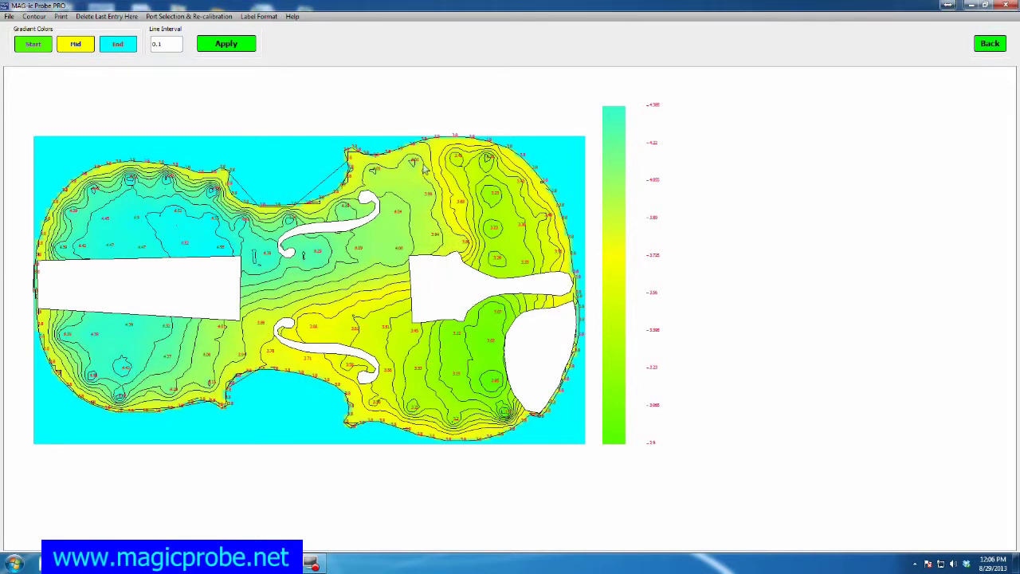
{"action": "scroll", "coordinate": [106, 159], "scroll_direction": "up", "scroll_amount": 7}
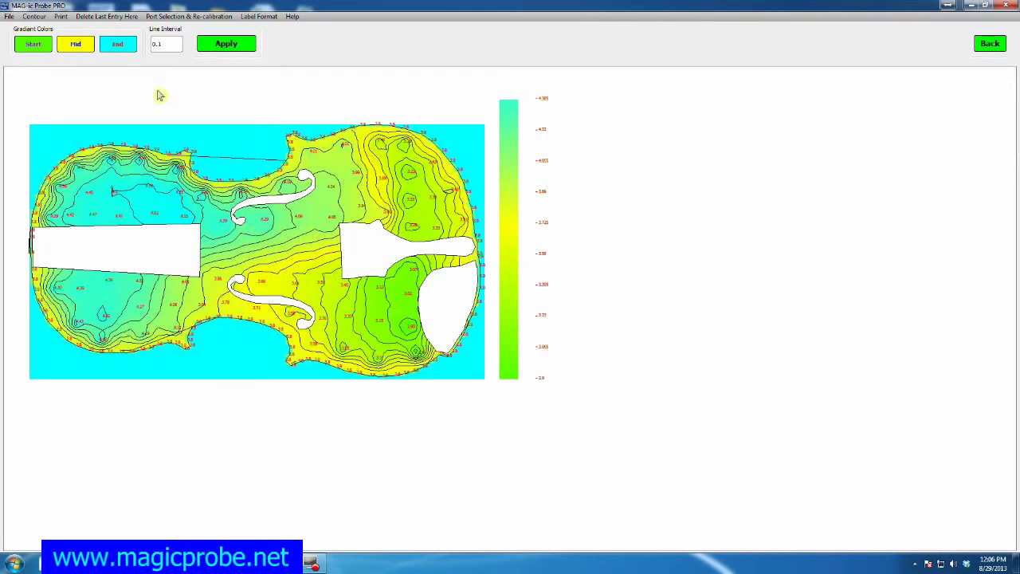
Step: Try a color grid number of 11 on the violin contour map
{"action": "left_click", "coordinate": [33, 16]}
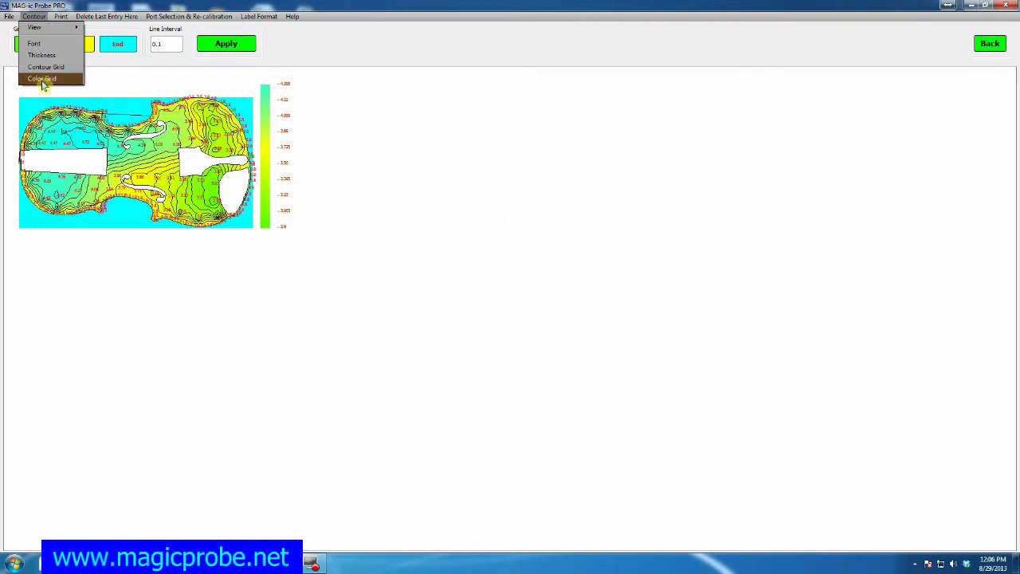
{"action": "left_click", "coordinate": [41, 80]}
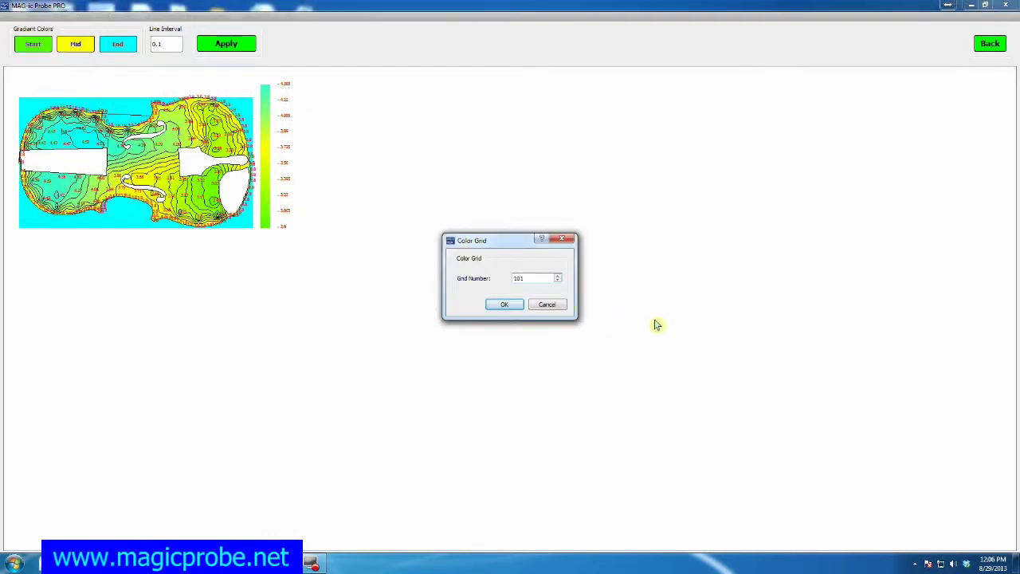
{"action": "left_click", "coordinate": [526, 277]}
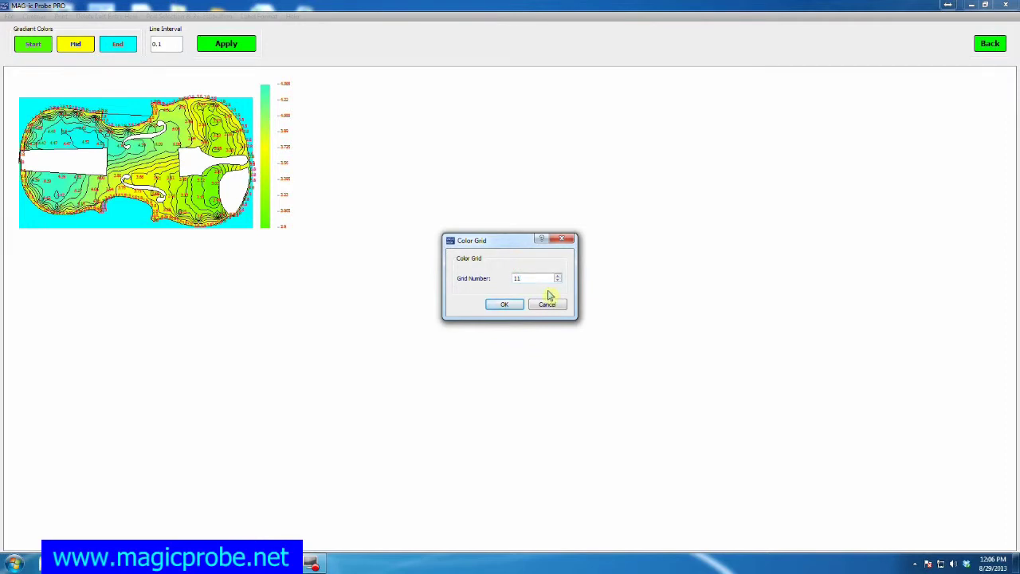
{"action": "left_click", "coordinate": [508, 306]}
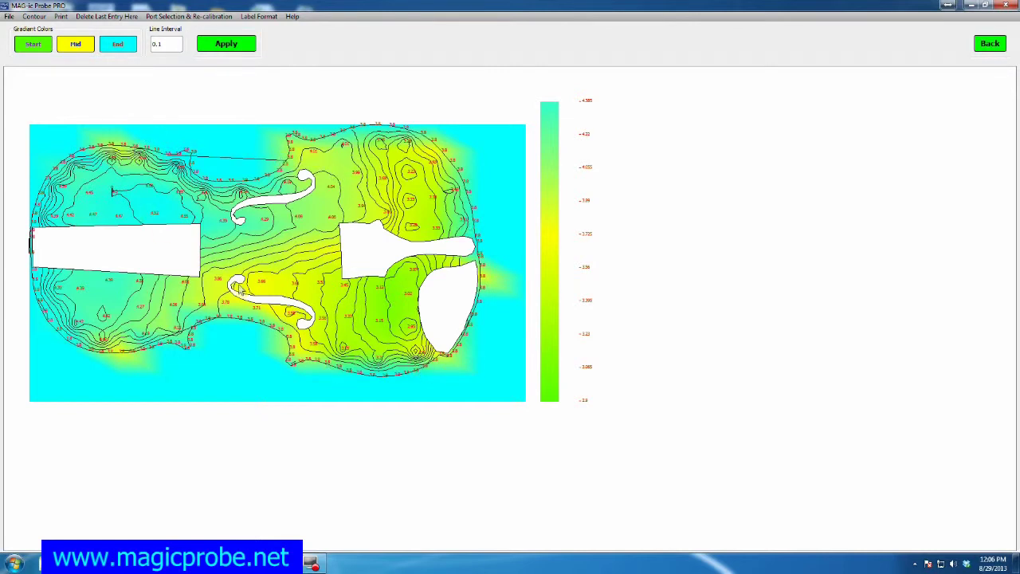
Step: Set the color grid number of the violin contour map to 100
{"action": "left_click", "coordinate": [35, 16]}
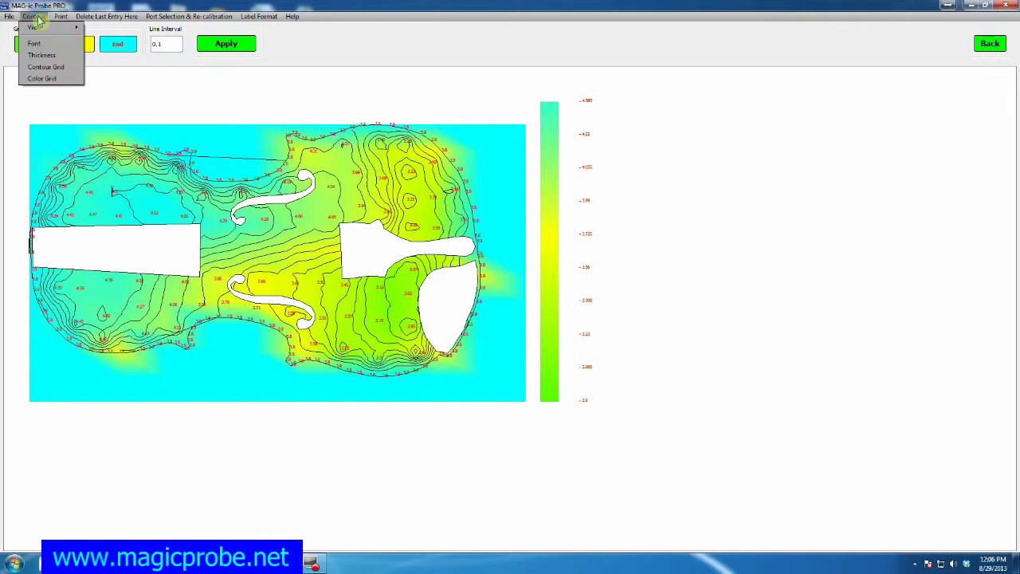
{"action": "left_click", "coordinate": [49, 82]}
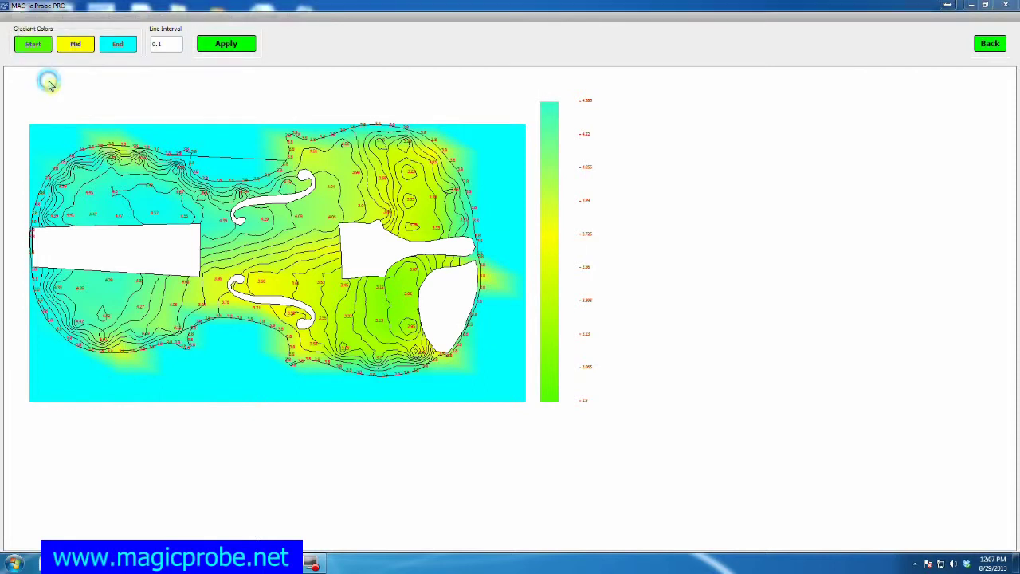
{"action": "left_click_drag", "start_coordinate": [529, 280], "coordinate": [512, 284]}
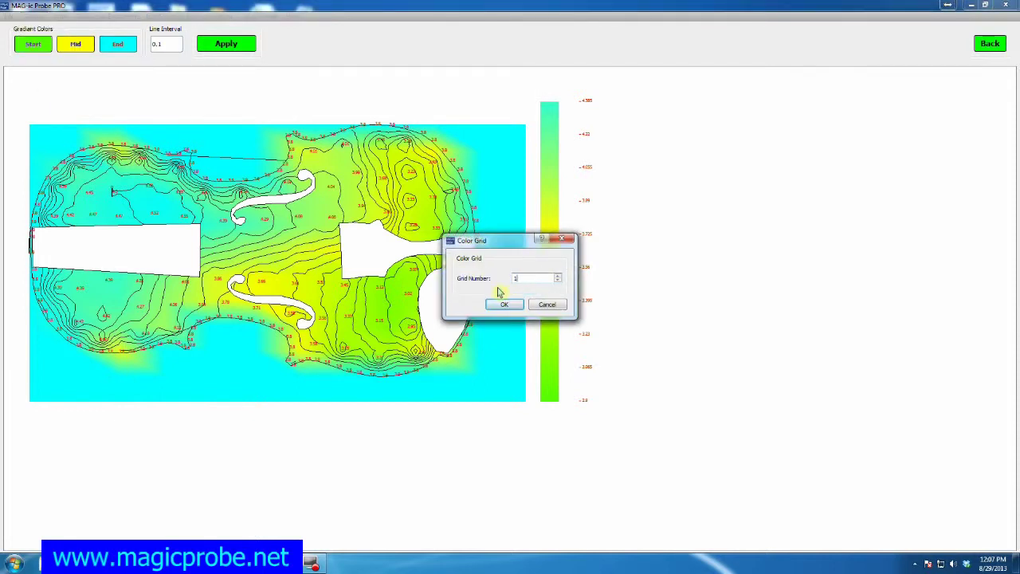
{"action": "type", "text": "100"}
{"action": "left_click", "coordinate": [504, 305]}
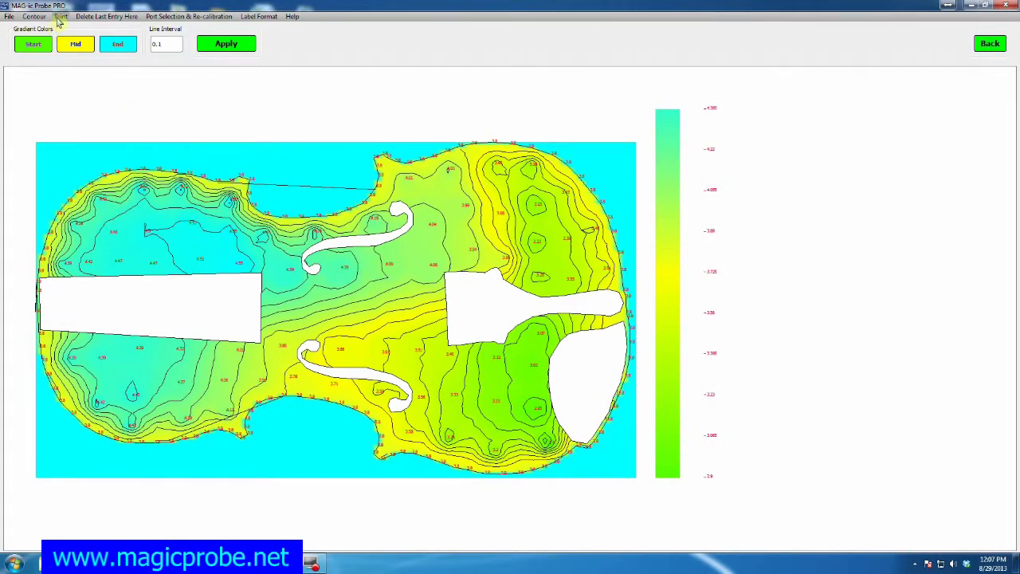
Step: Preview the contour map printout in landscape orientation, then close the preview
{"action": "left_click", "coordinate": [59, 17]}
{"action": "left_click", "coordinate": [70, 28]}
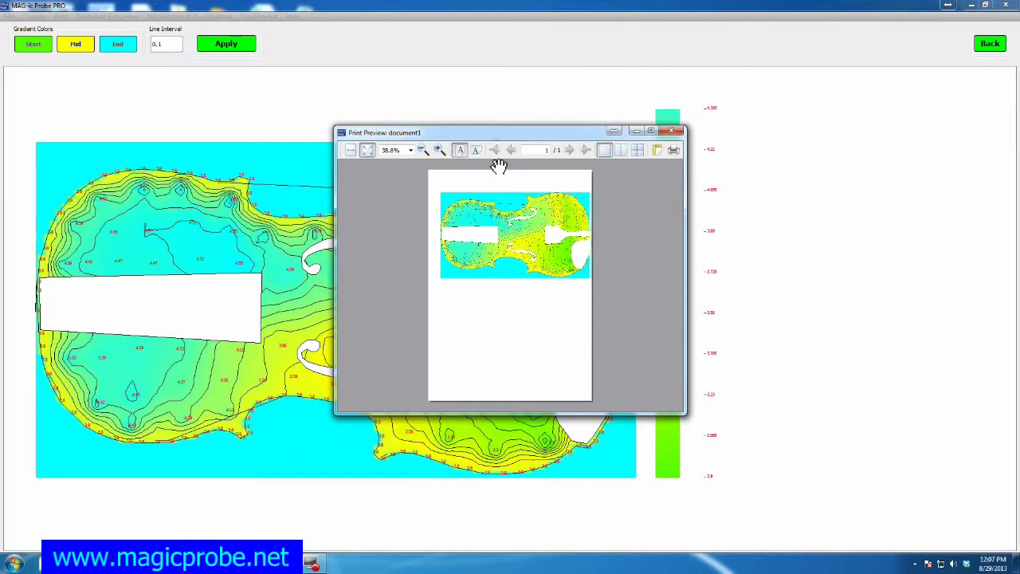
{"action": "left_click", "coordinate": [476, 150]}
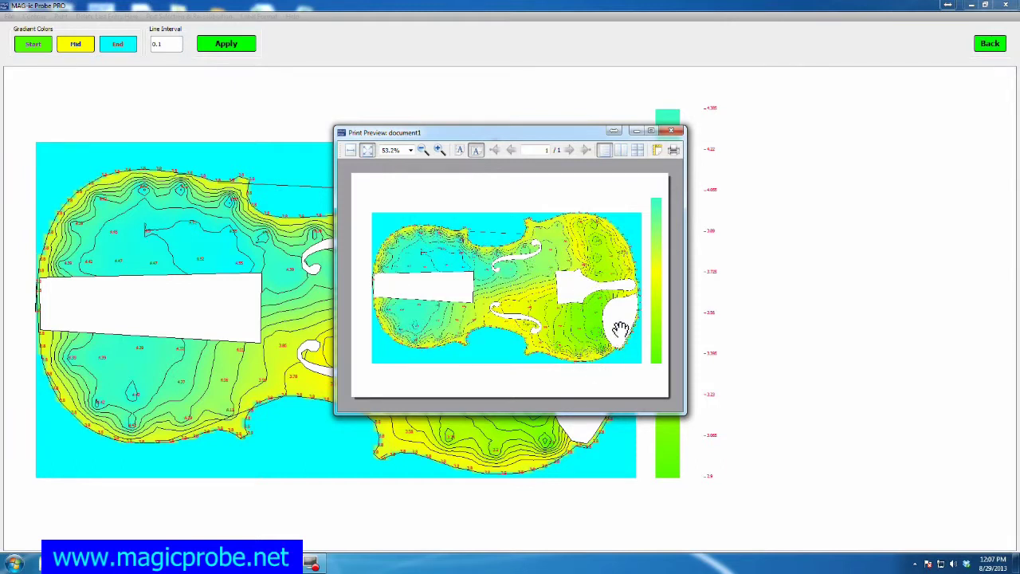
{"action": "left_click", "coordinate": [671, 130]}
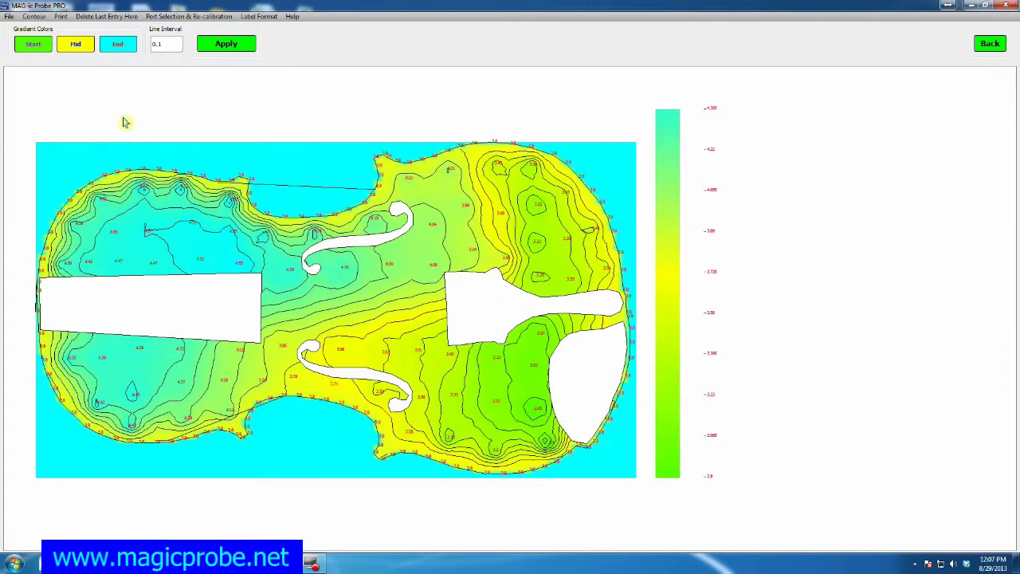
Step: Hide the contour map to return to the violin photo with its mapped thickness readings
{"action": "left_click", "coordinate": [10, 17]}
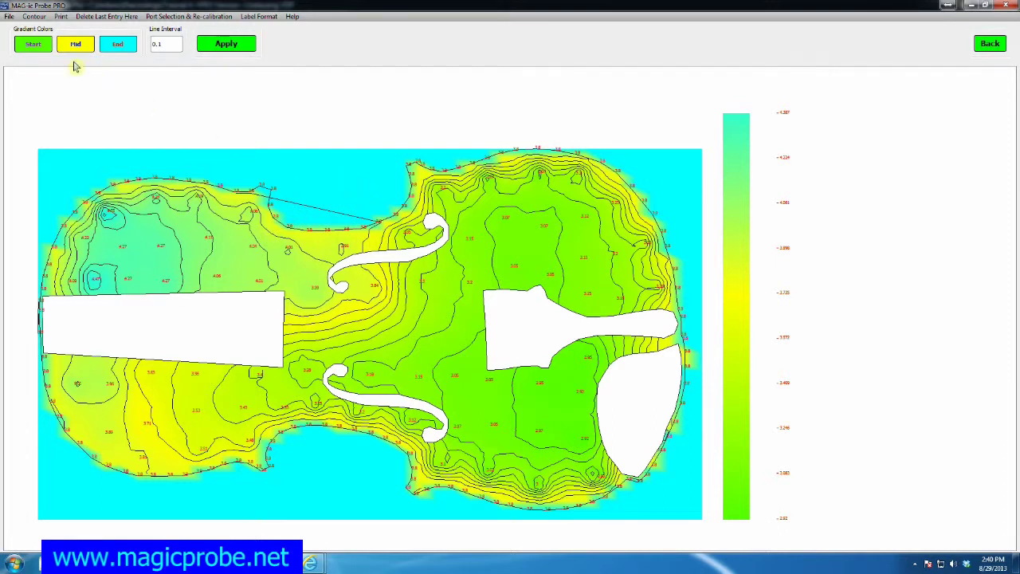
{"action": "left_click", "coordinate": [9, 17]}
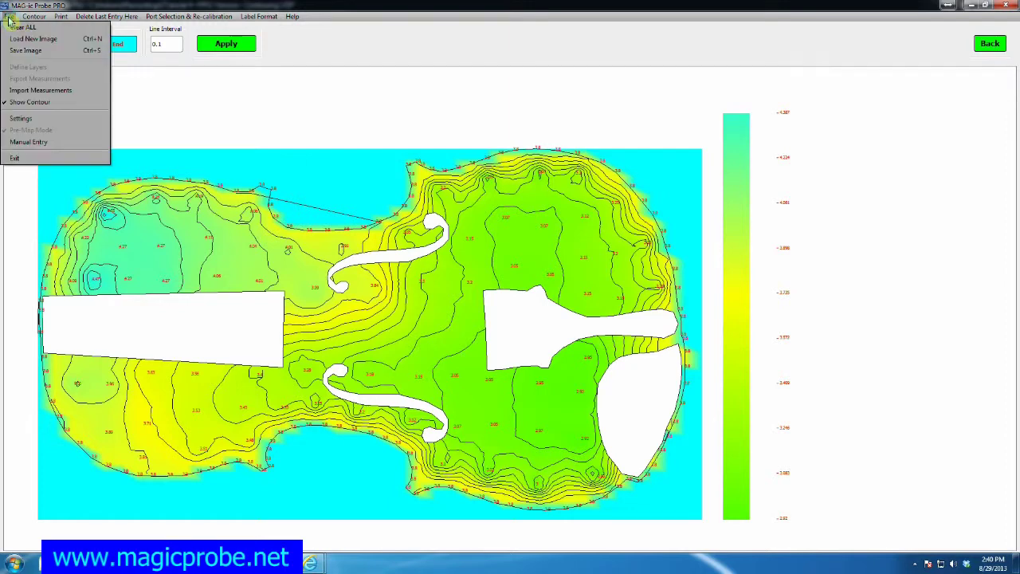
{"action": "left_click", "coordinate": [24, 101]}
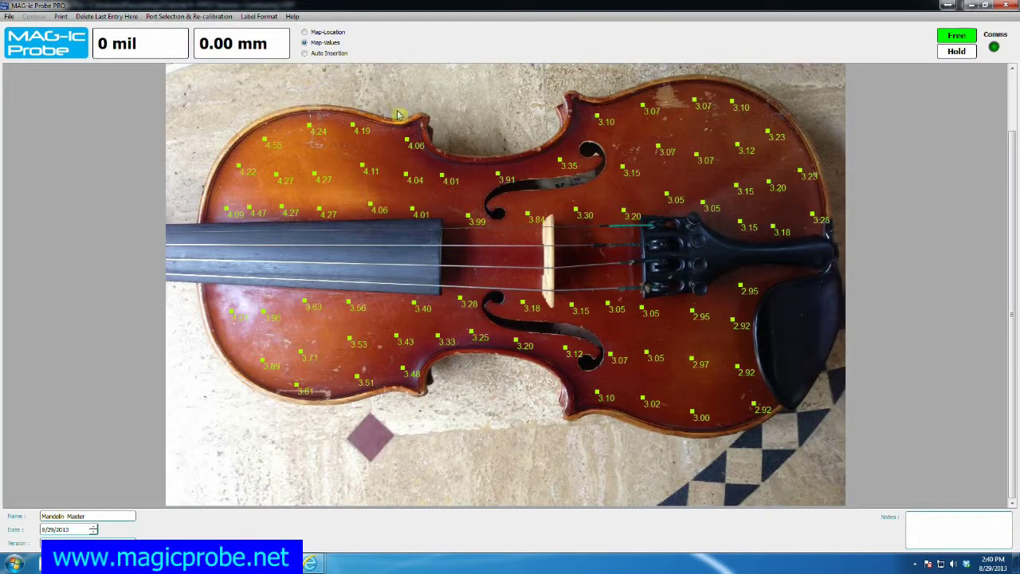
Step: In Map-Location mode, add two measurement points just outside the violin's upper waist edge
{"action": "left_click", "coordinate": [304, 33]}
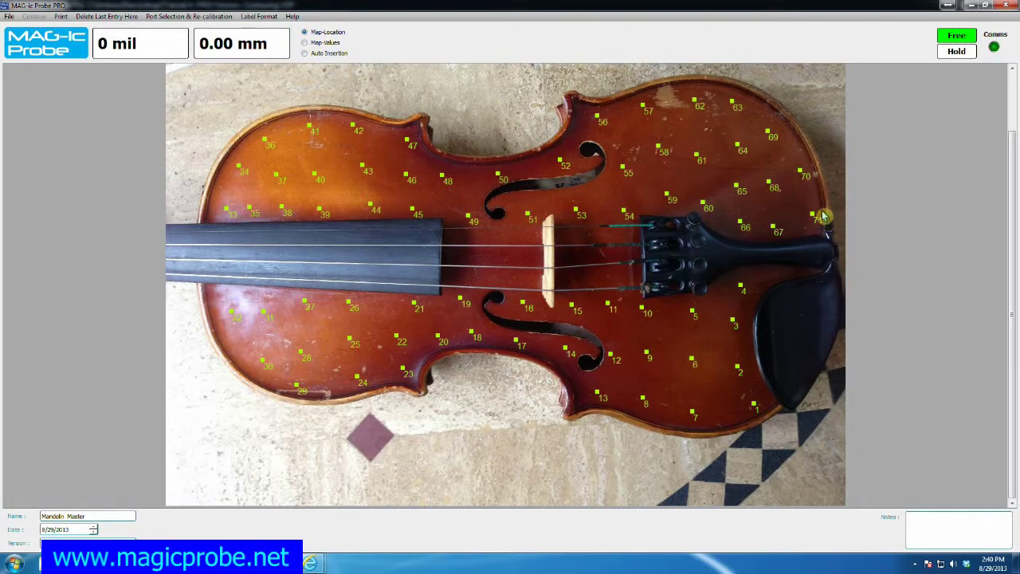
{"action": "left_click", "coordinate": [455, 142]}
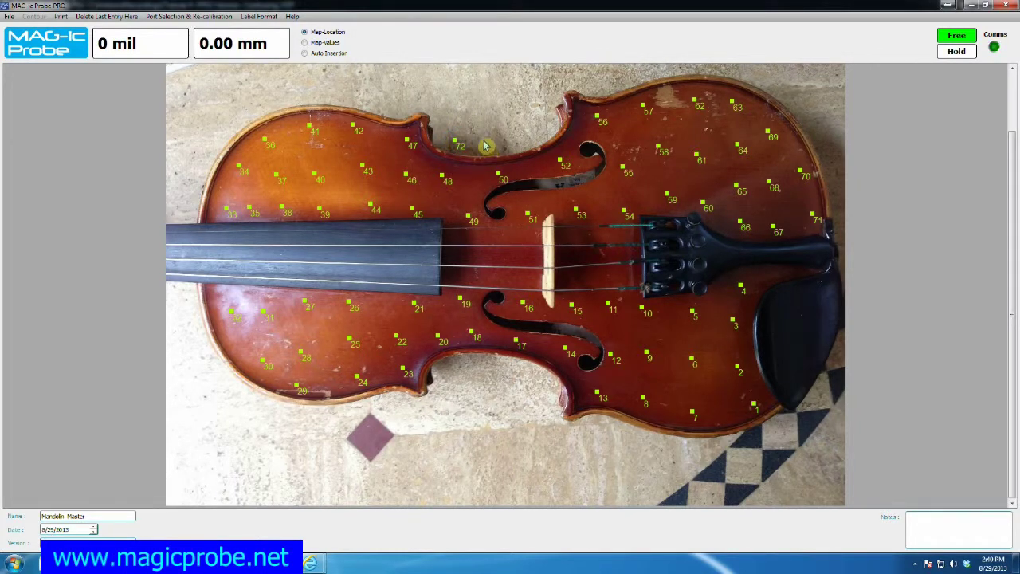
{"action": "left_click", "coordinate": [490, 141]}
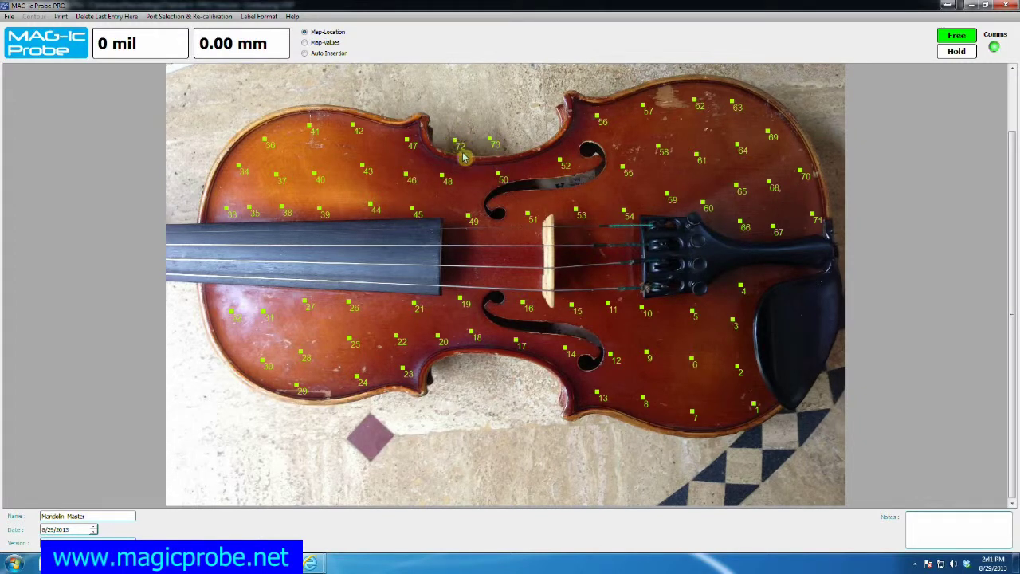
Step: In Map-Values mode, record 2.21 mm at point 72 and 4.83 mm at point 73 outside the waist
{"action": "left_click", "coordinate": [305, 43]}
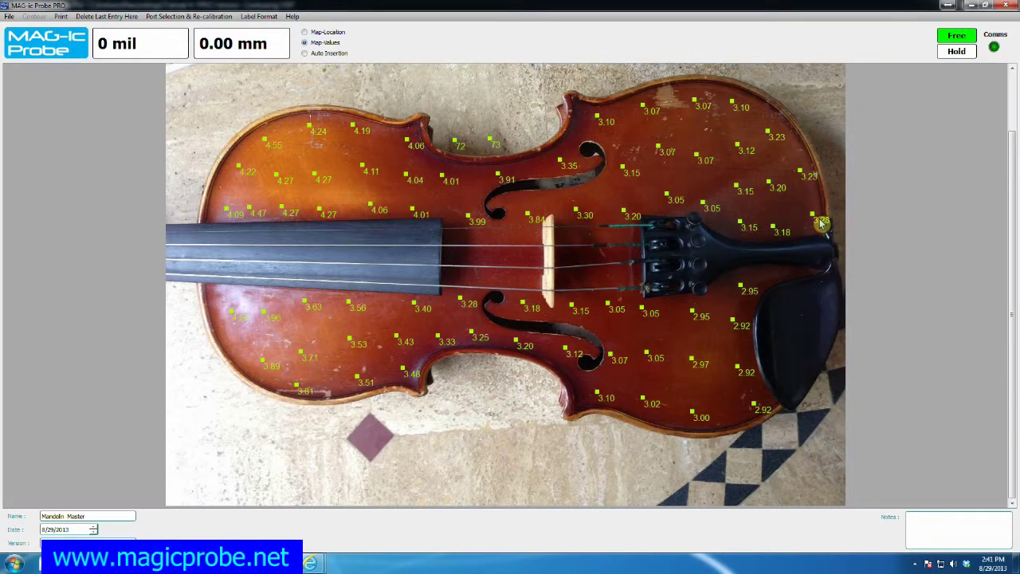
{"action": "left_click", "coordinate": [488, 140]}
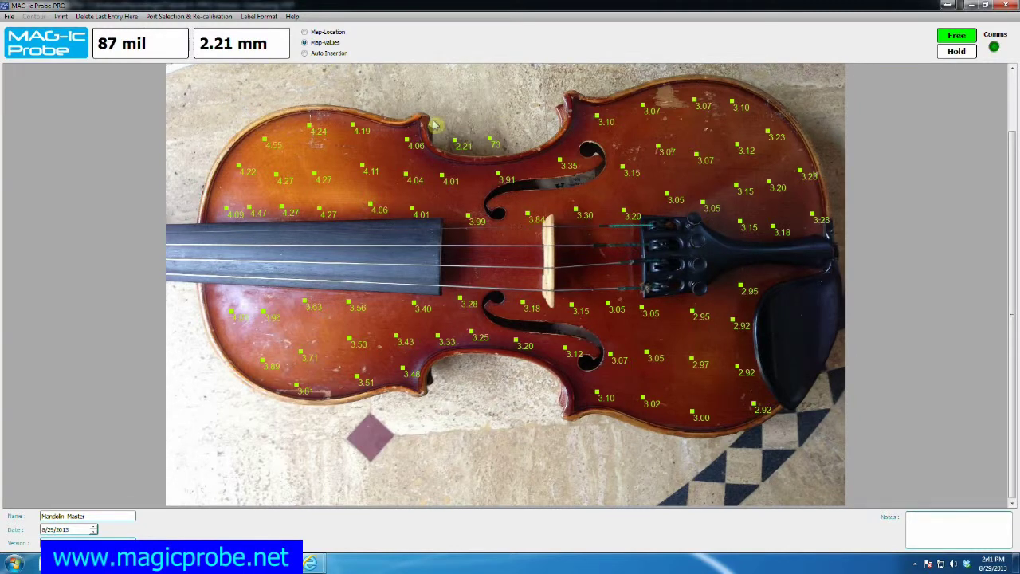
{"action": "left_click", "coordinate": [467, 150]}
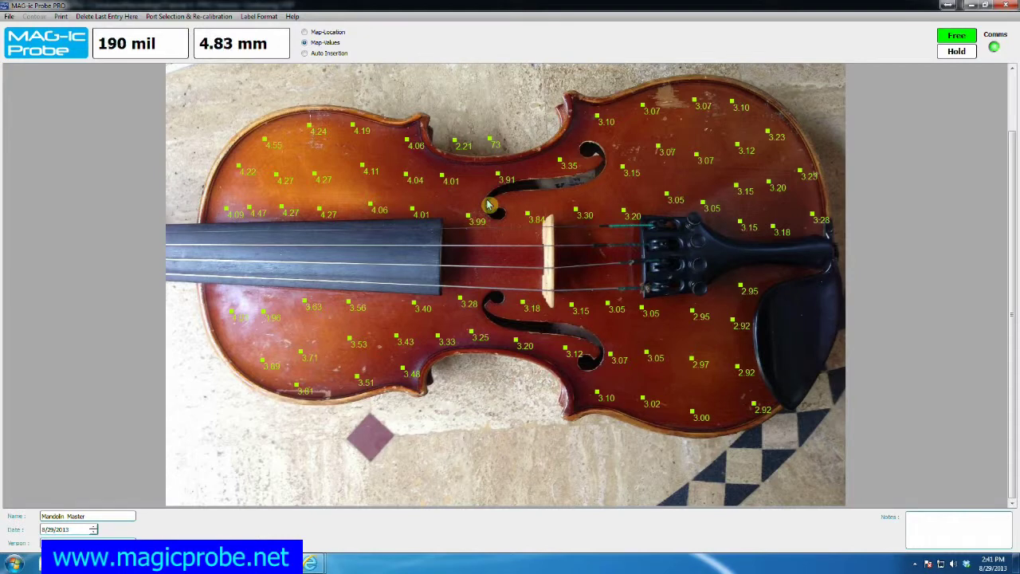
{"action": "left_click", "coordinate": [427, 112]}
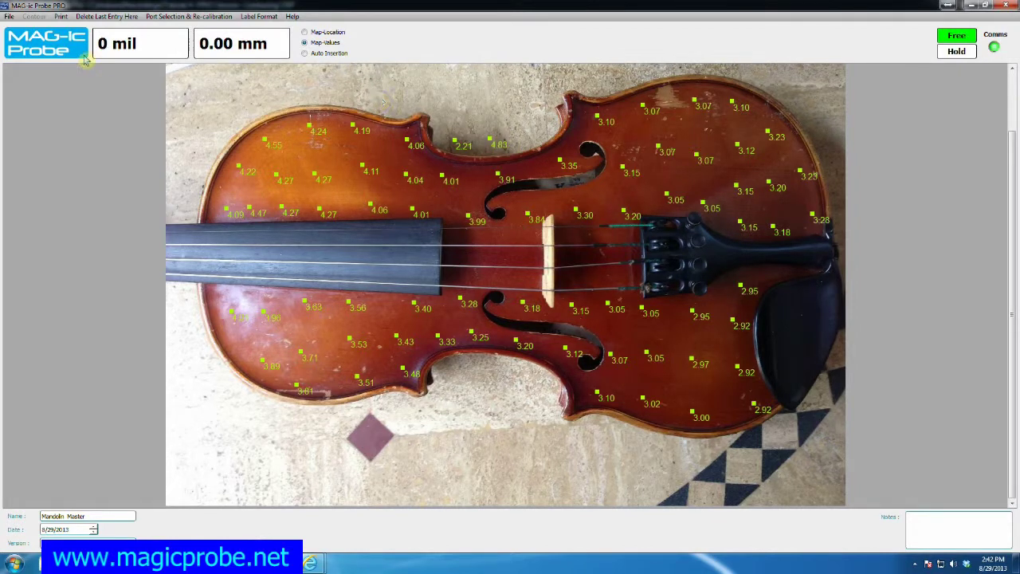
Step: Show the contour map with the two added points included
{"action": "left_click", "coordinate": [7, 17]}
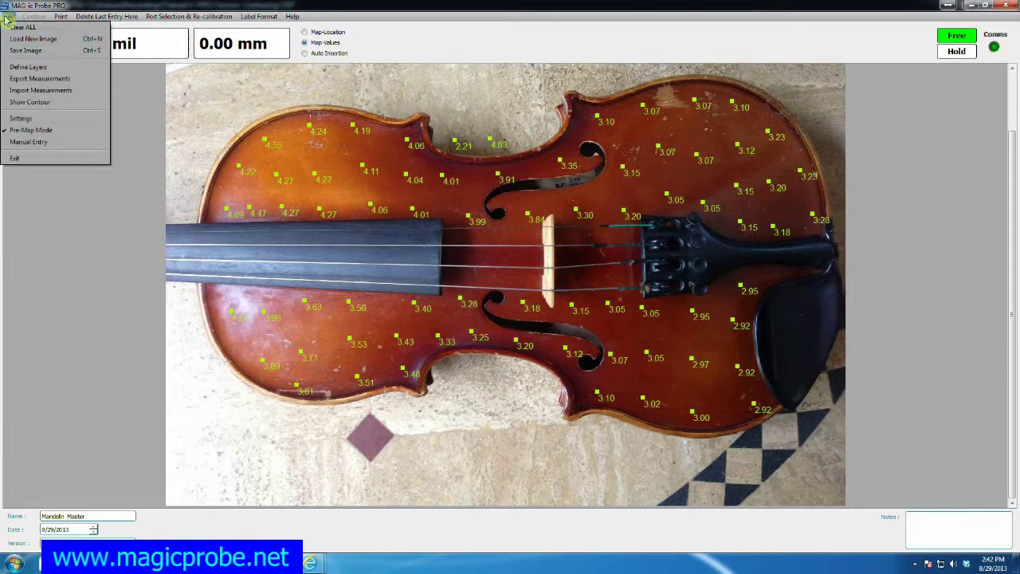
{"action": "left_click", "coordinate": [34, 106]}
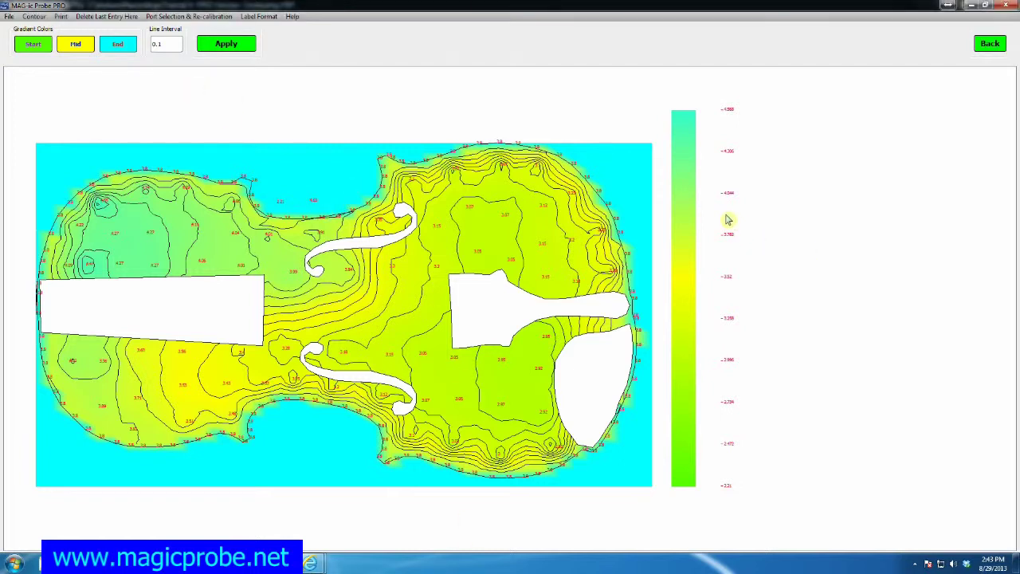
{"action": "mouse_move", "coordinate": [277, 562]}
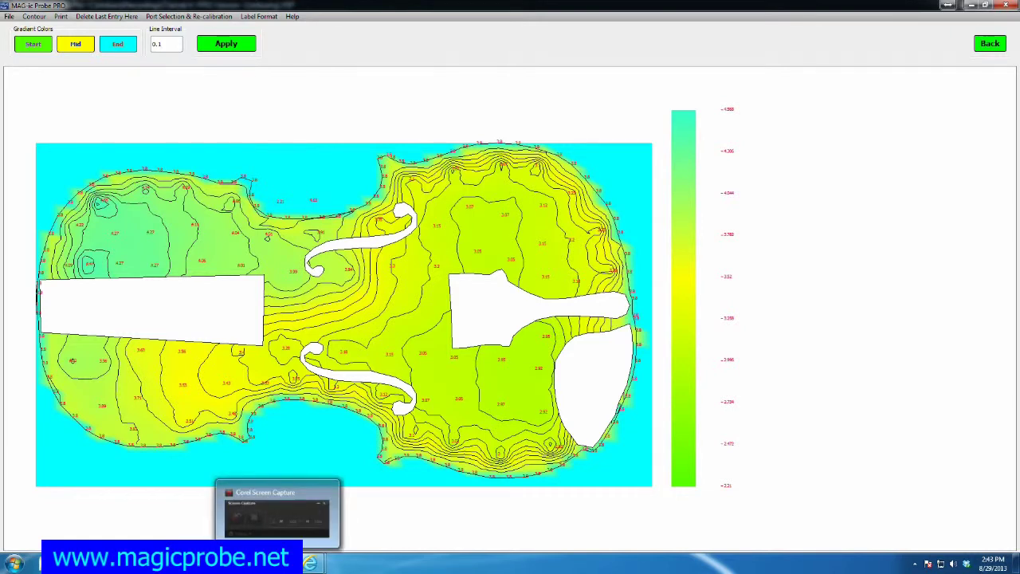